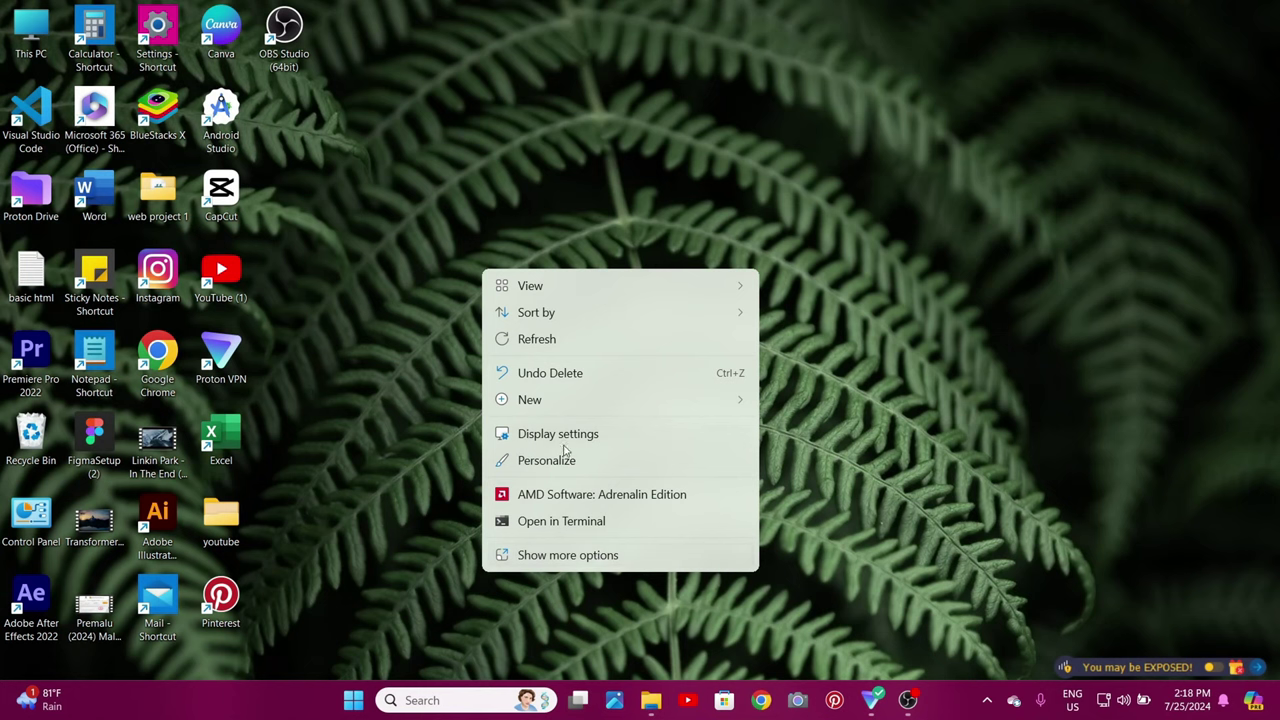
{"action": "left_click", "coordinate": [607, 560]}
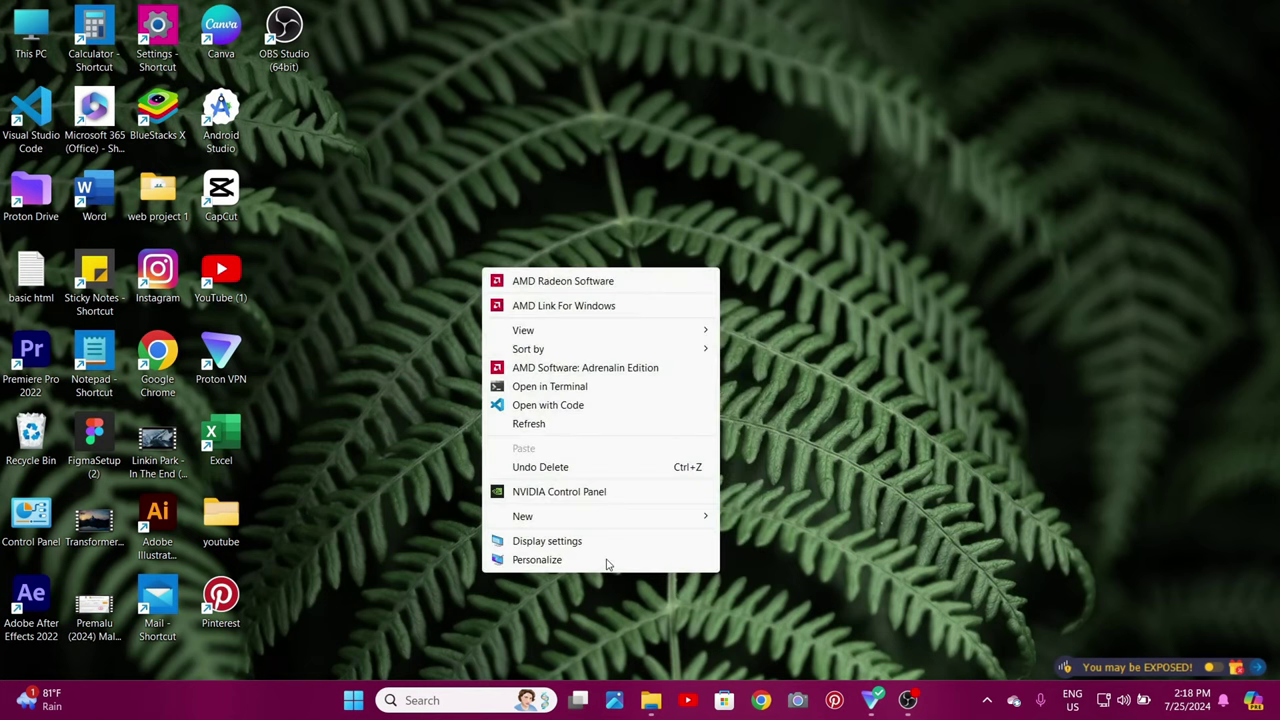
{"action": "mouse_move", "coordinate": [612, 524]}
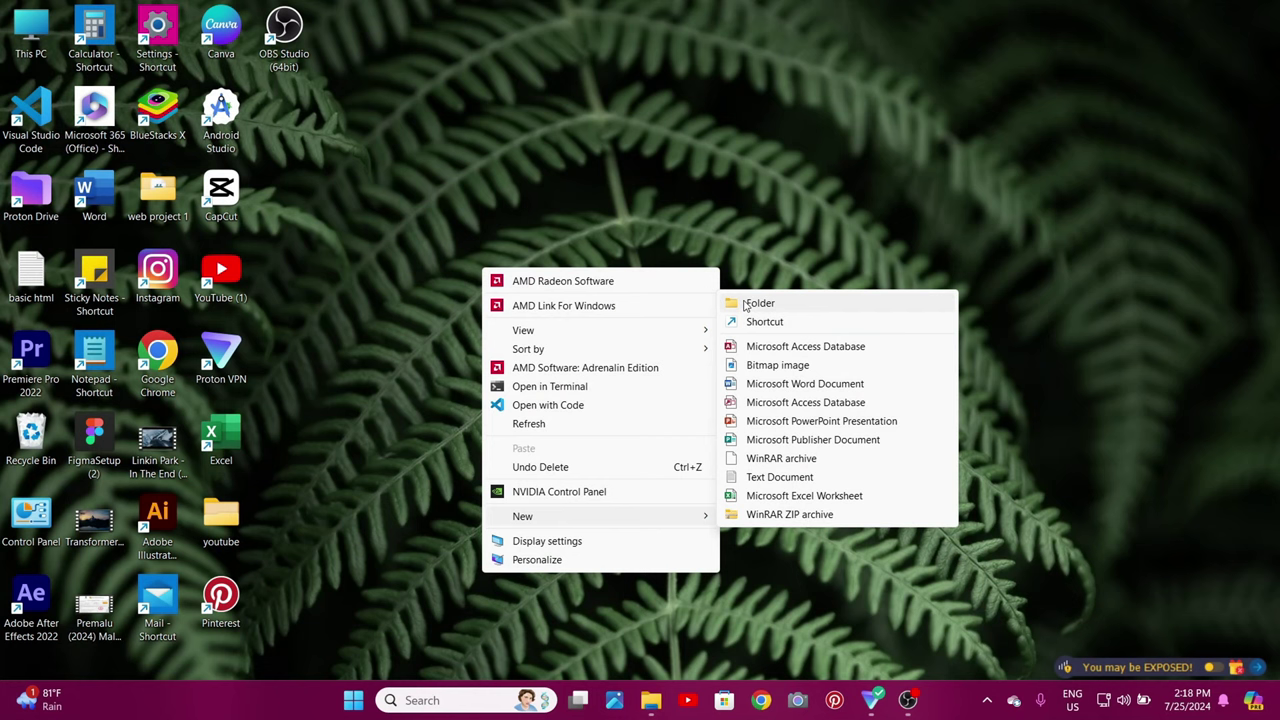
{"action": "left_click", "coordinate": [765, 281]}
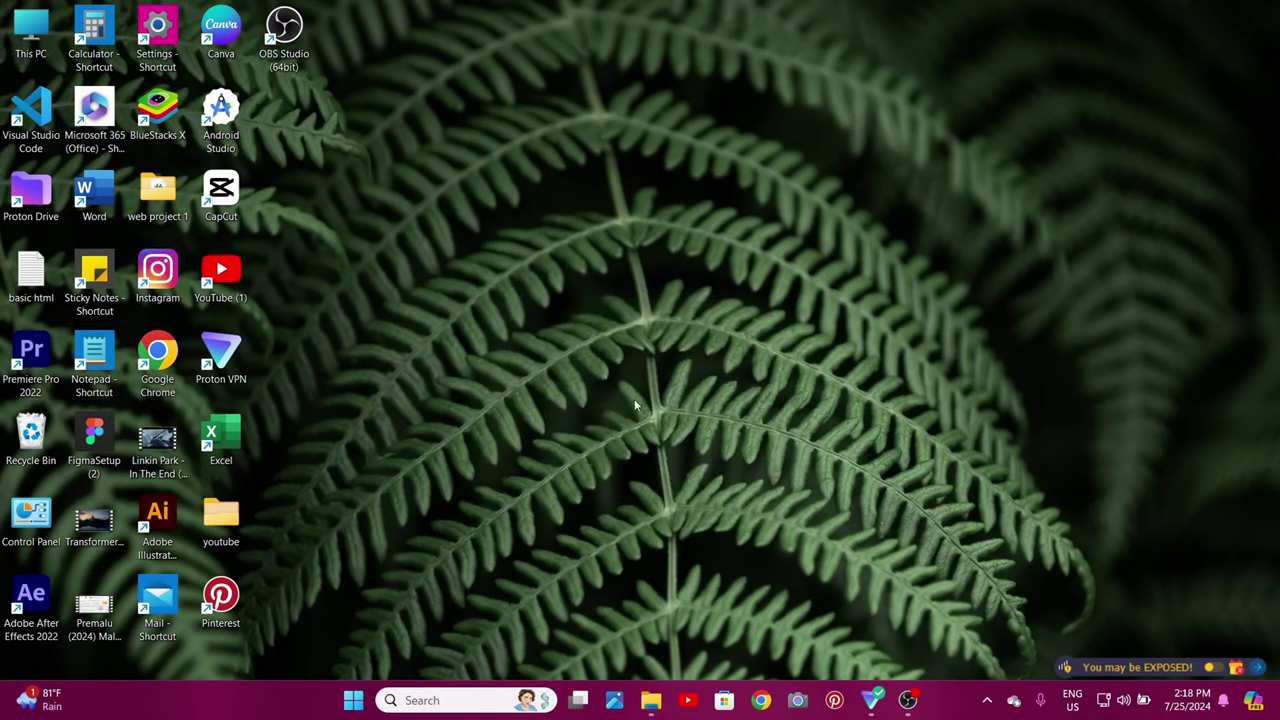
- Create a new folder on the desktop and name it "look"
{"action": "right_click", "coordinate": [568, 416]}
{"action": "mouse_move", "coordinate": [615, 281]}
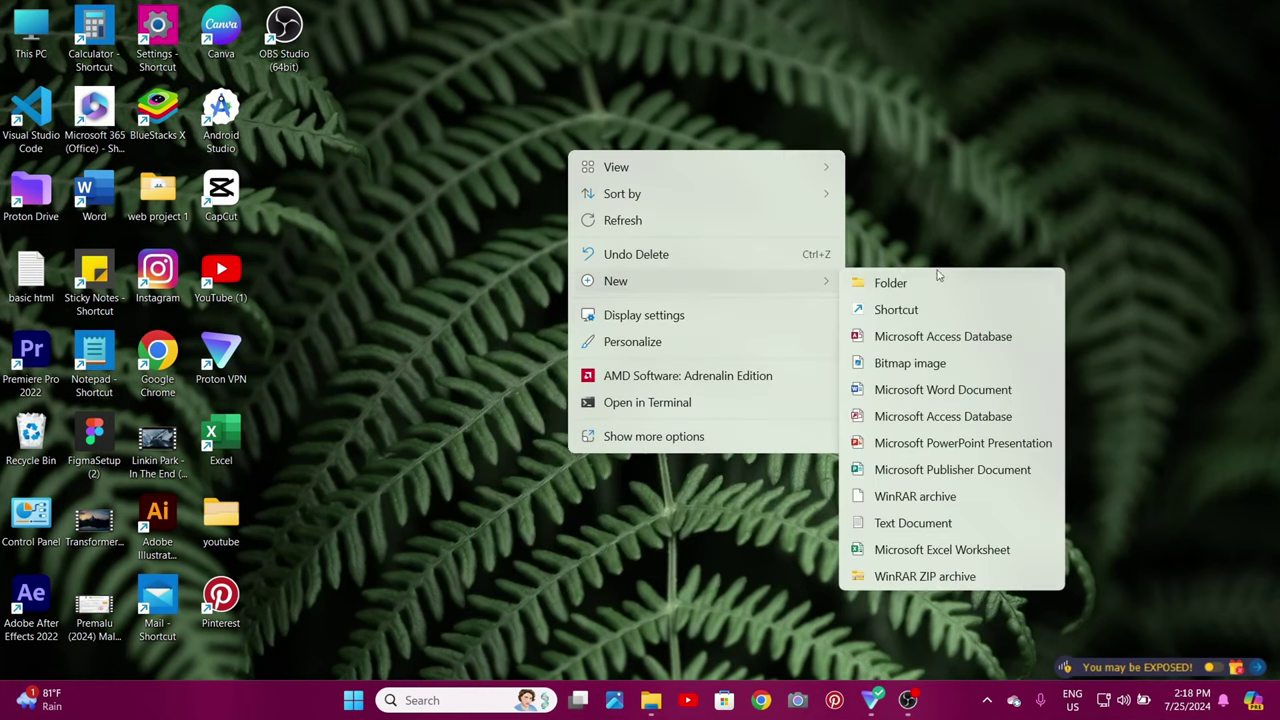
{"action": "left_click", "coordinate": [937, 283]}
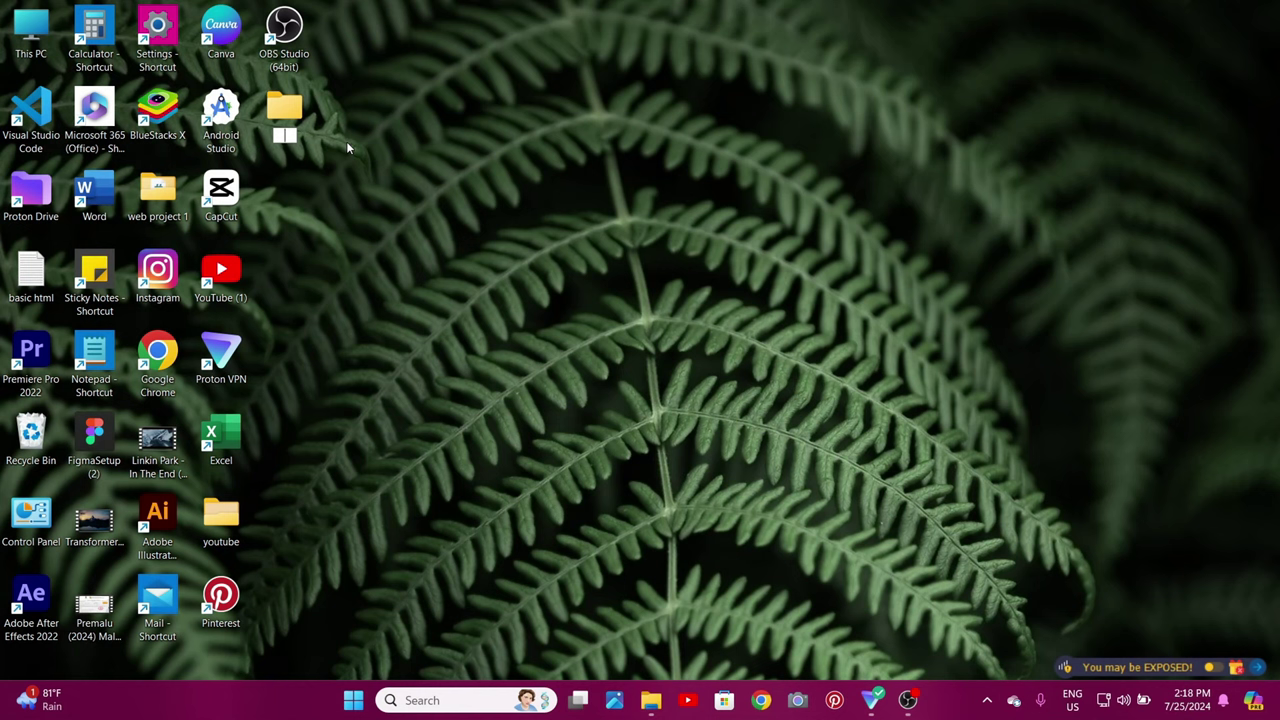
{"action": "key", "text": "BackSpace"}
{"action": "type", "text": "look"}
{"action": "key", "text": "Return"}
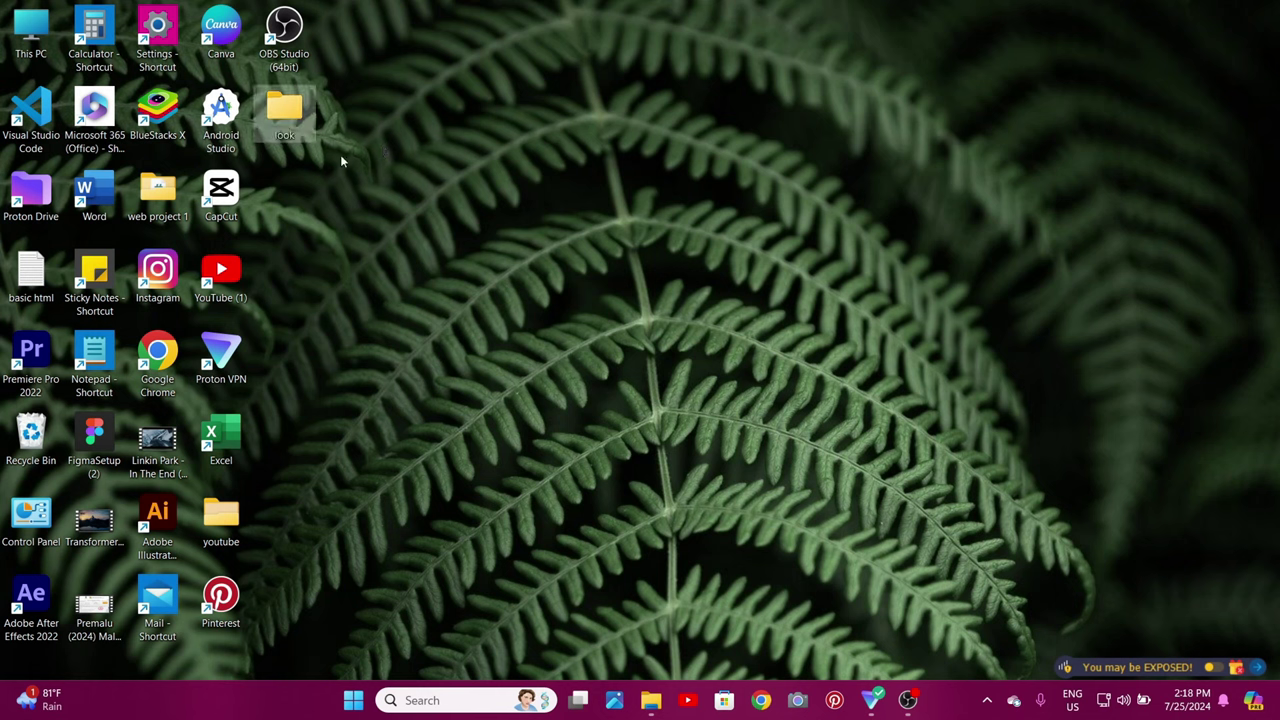
{"action": "left_click", "coordinate": [260, 192]}
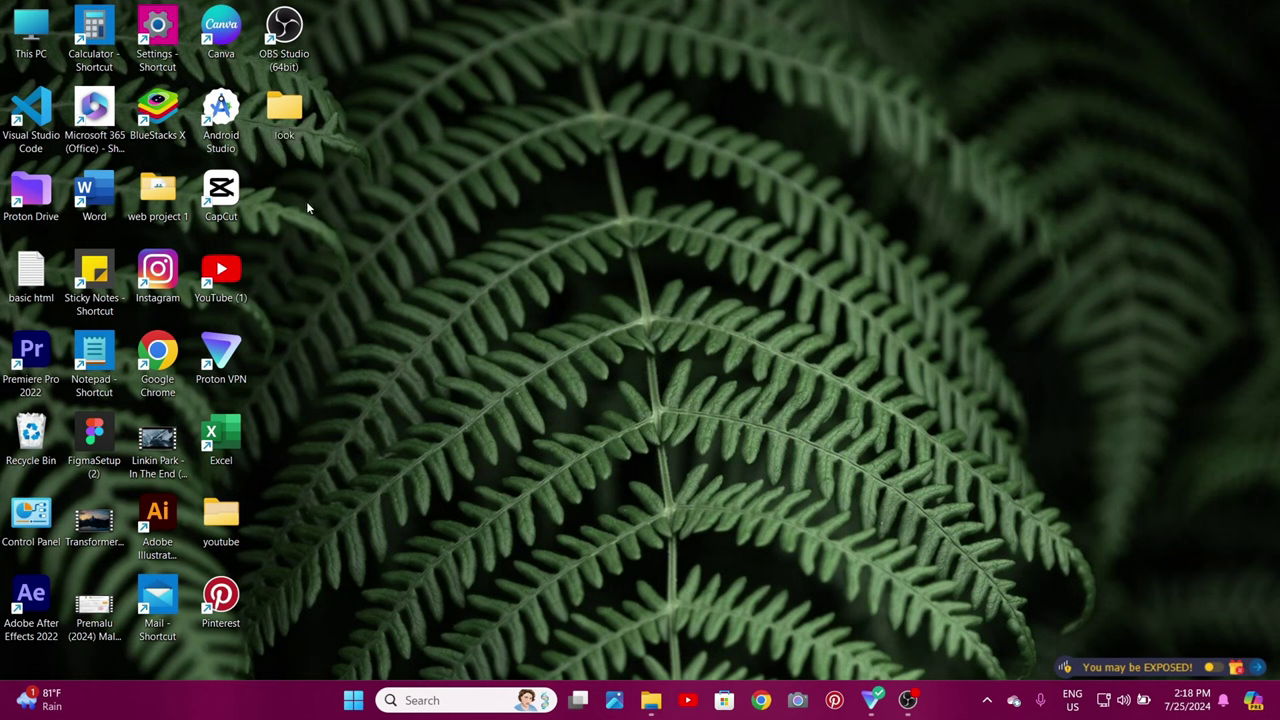
- Create a second desktop folder named "at", using the extended set of context options
{"action": "right_click", "coordinate": [295, 190]}
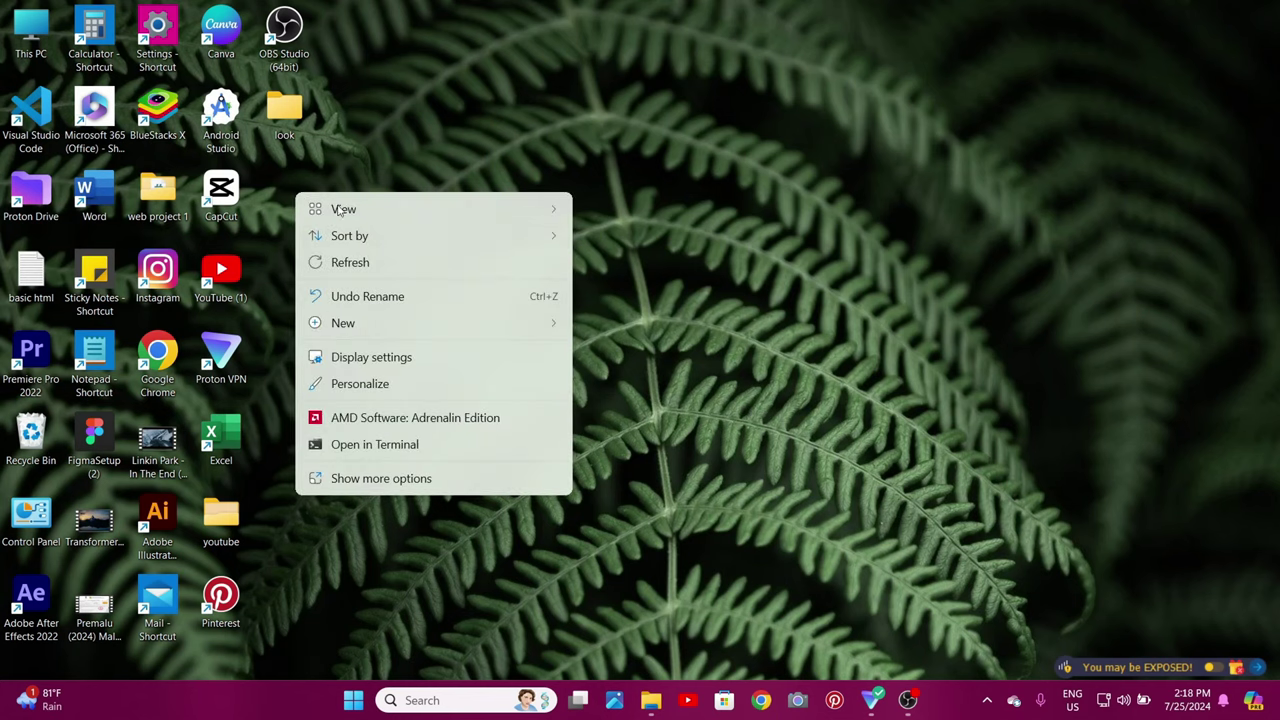
{"action": "left_click", "coordinate": [379, 489]}
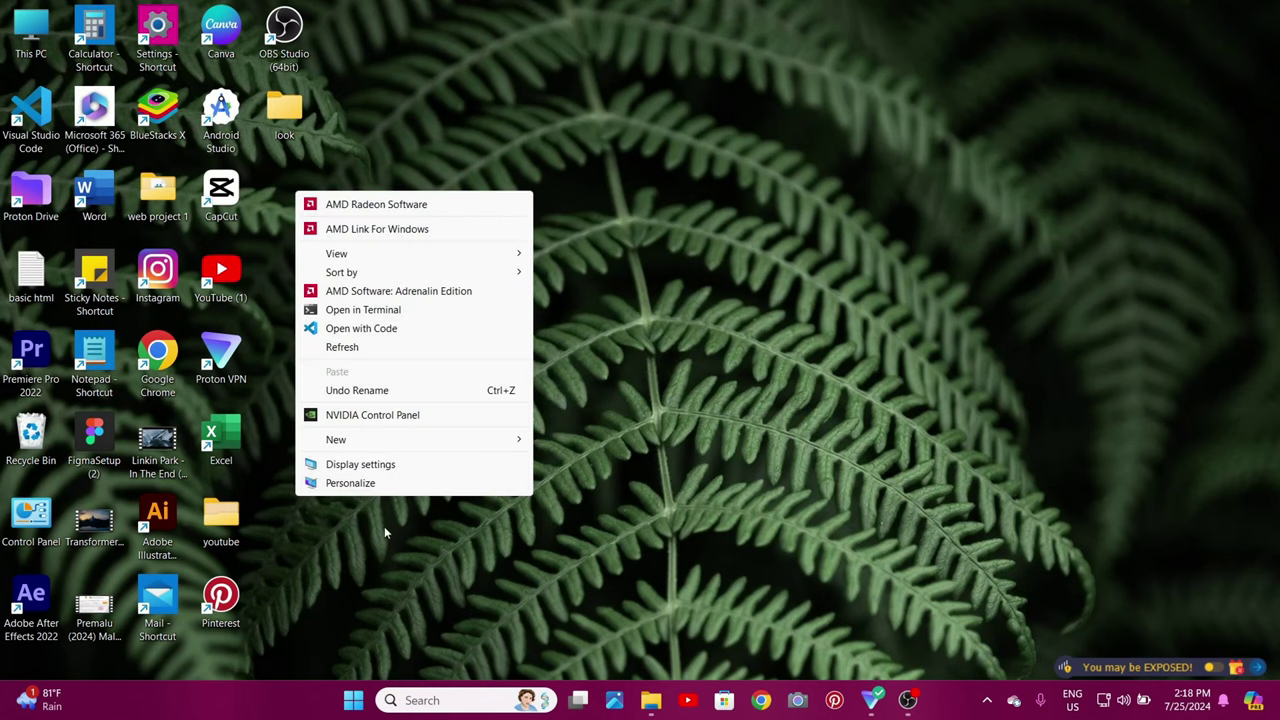
{"action": "mouse_move", "coordinate": [368, 447]}
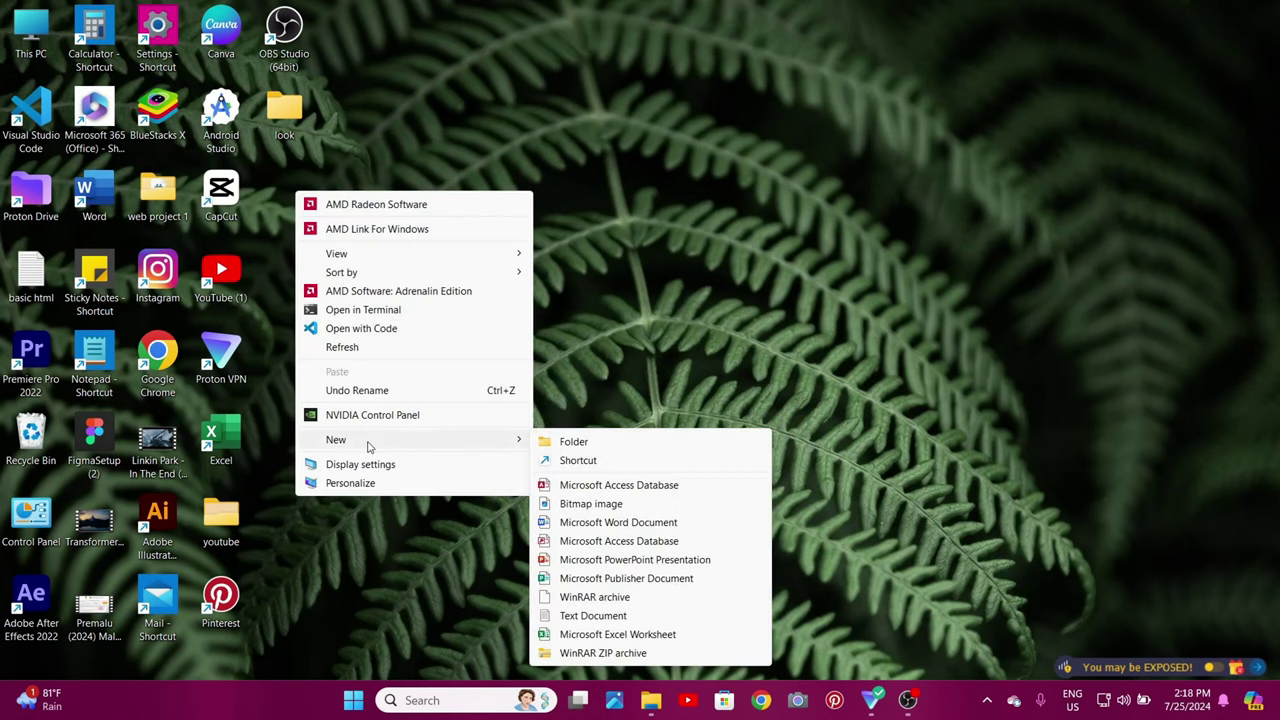
{"action": "left_click", "coordinate": [611, 443]}
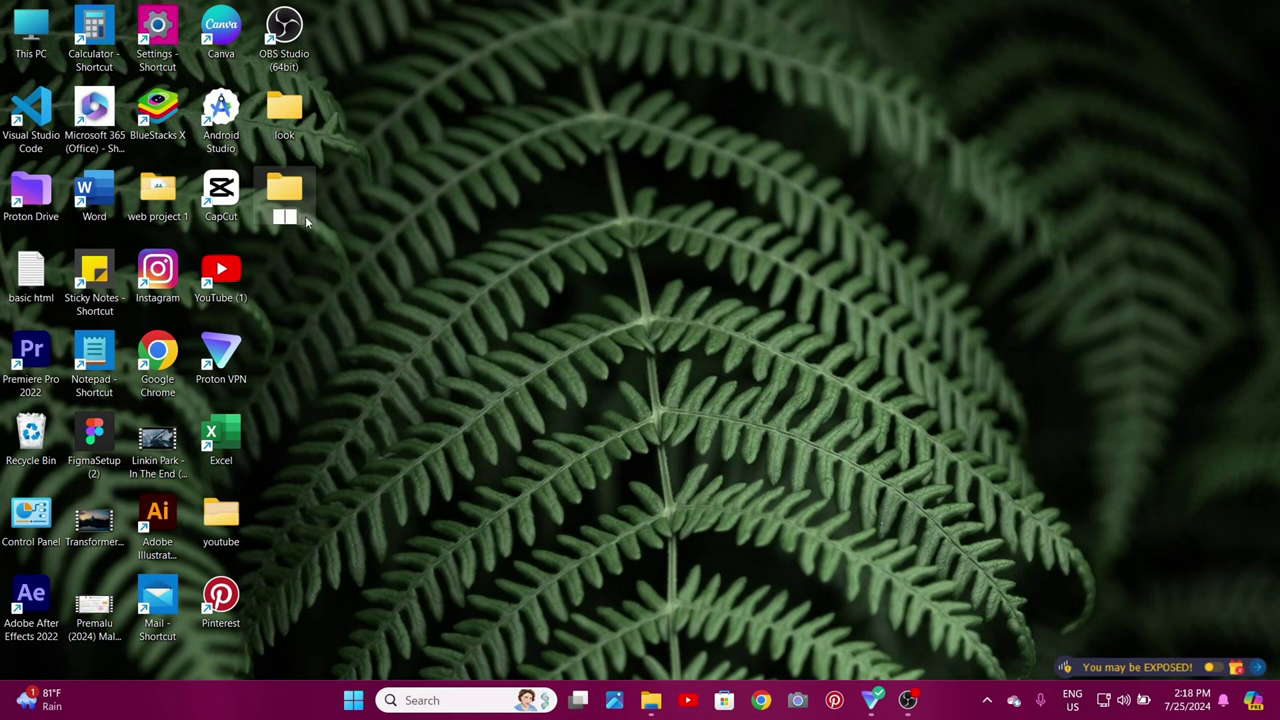
{"action": "type", "text": "at"}
{"action": "key", "text": "Return"}
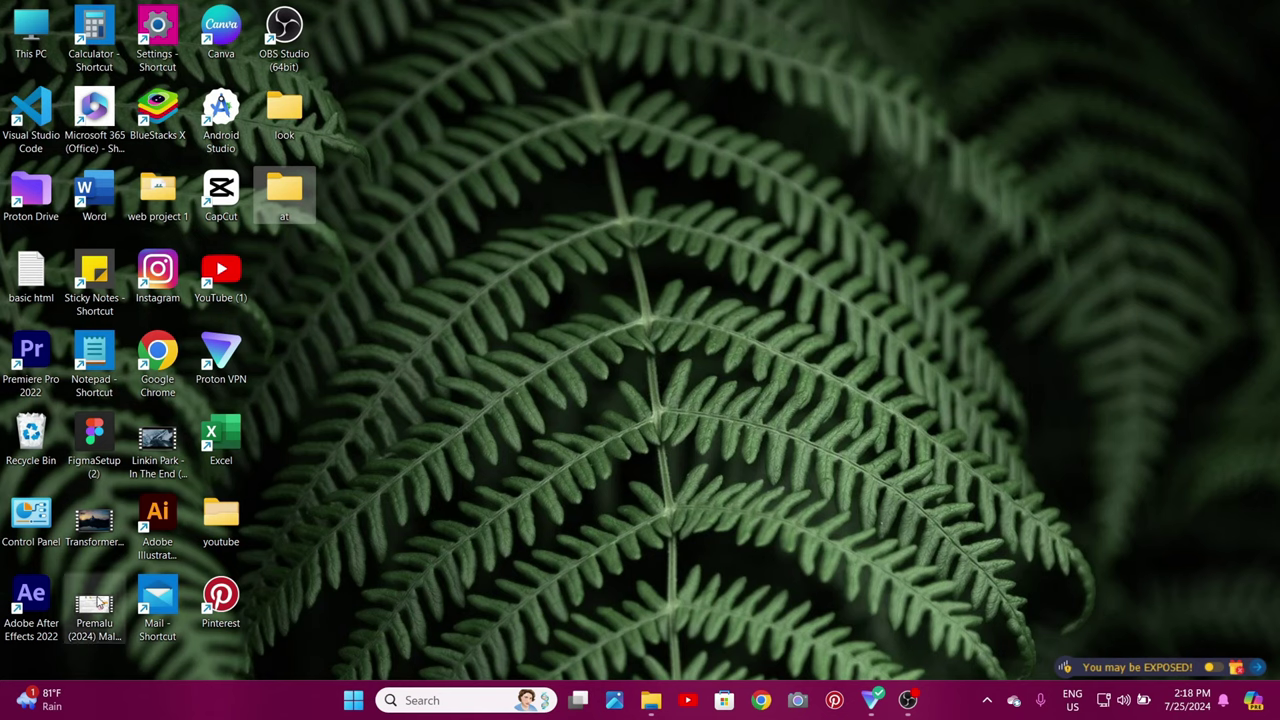
- Open This PC in File Explorer and go from Home into the Desktop folder
{"action": "double_click", "coordinate": [28, 28]}
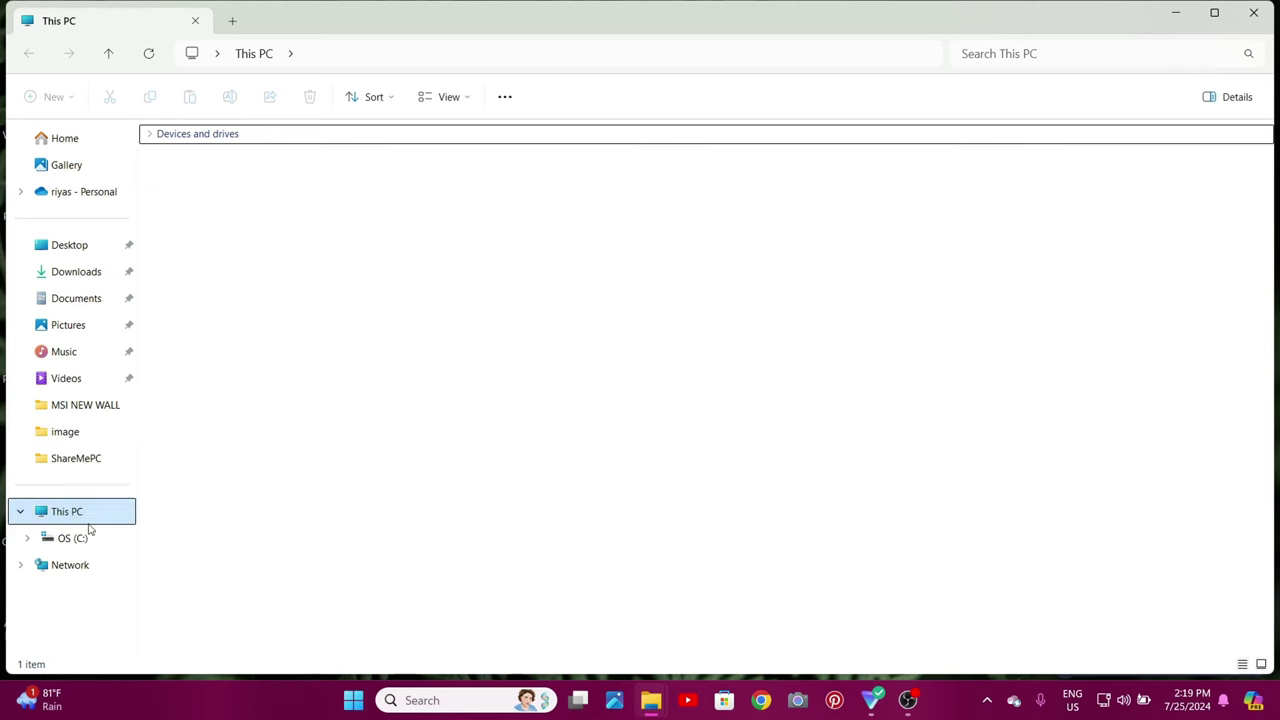
{"action": "left_click", "coordinate": [97, 145]}
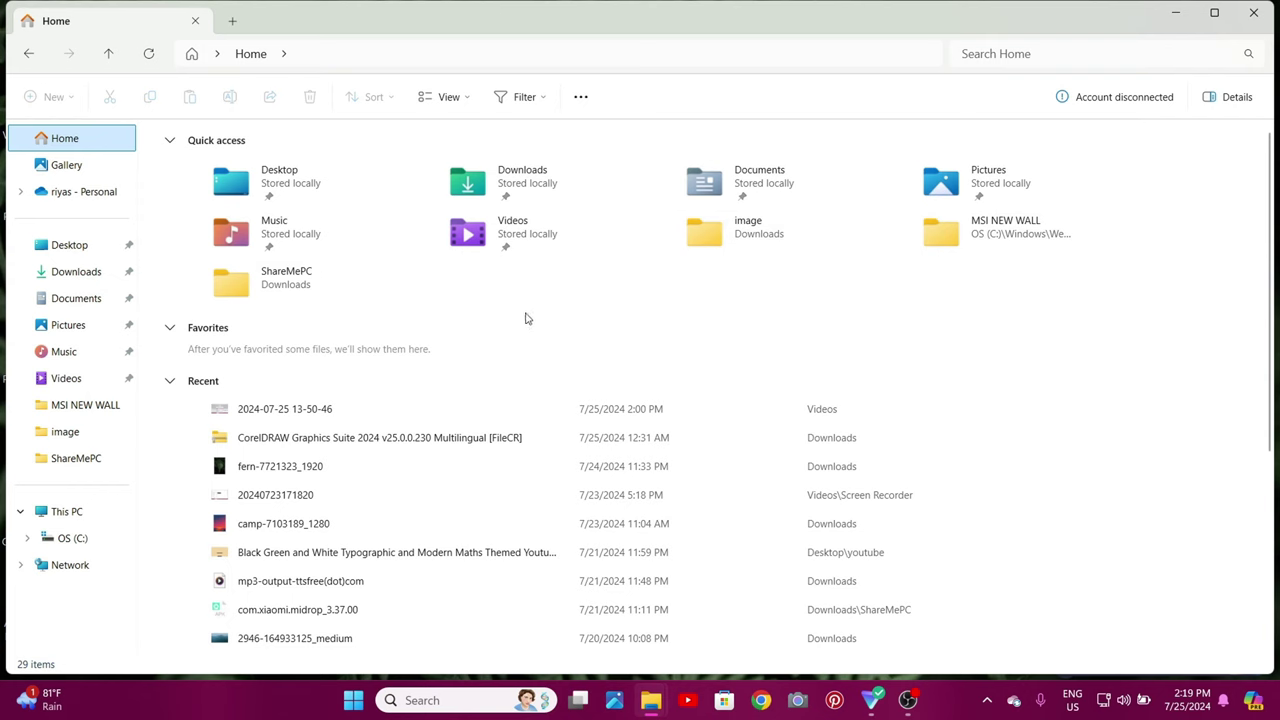
{"action": "left_click", "coordinate": [322, 192]}
{"action": "double_click", "coordinate": [322, 192]}
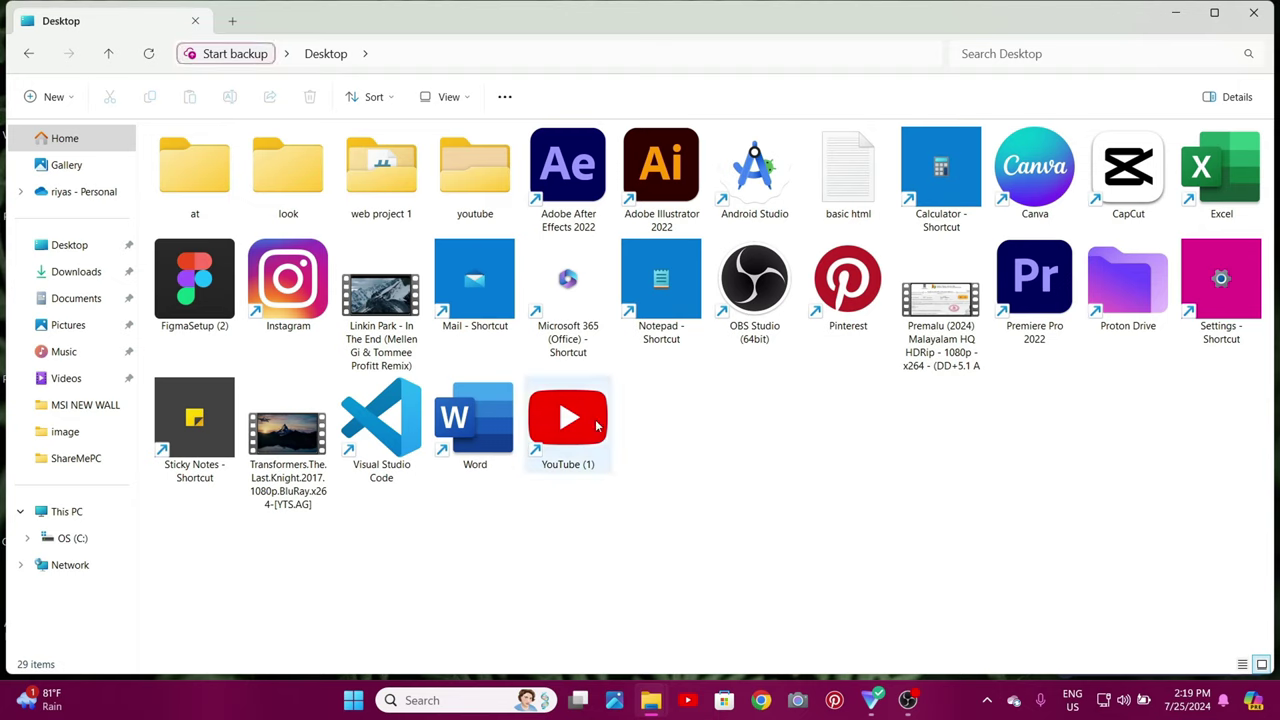
- Create a new folder named "me" inside the Desktop folder
{"action": "right_click", "coordinate": [652, 427]}
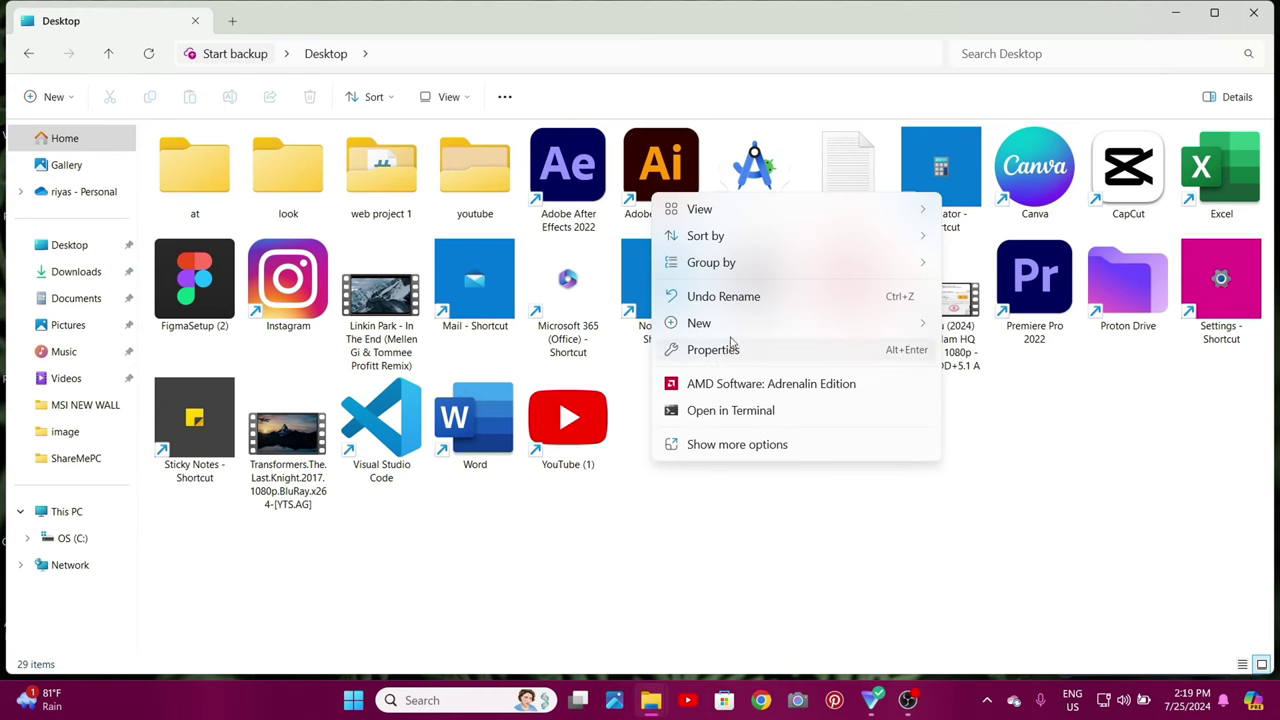
{"action": "mouse_move", "coordinate": [742, 326]}
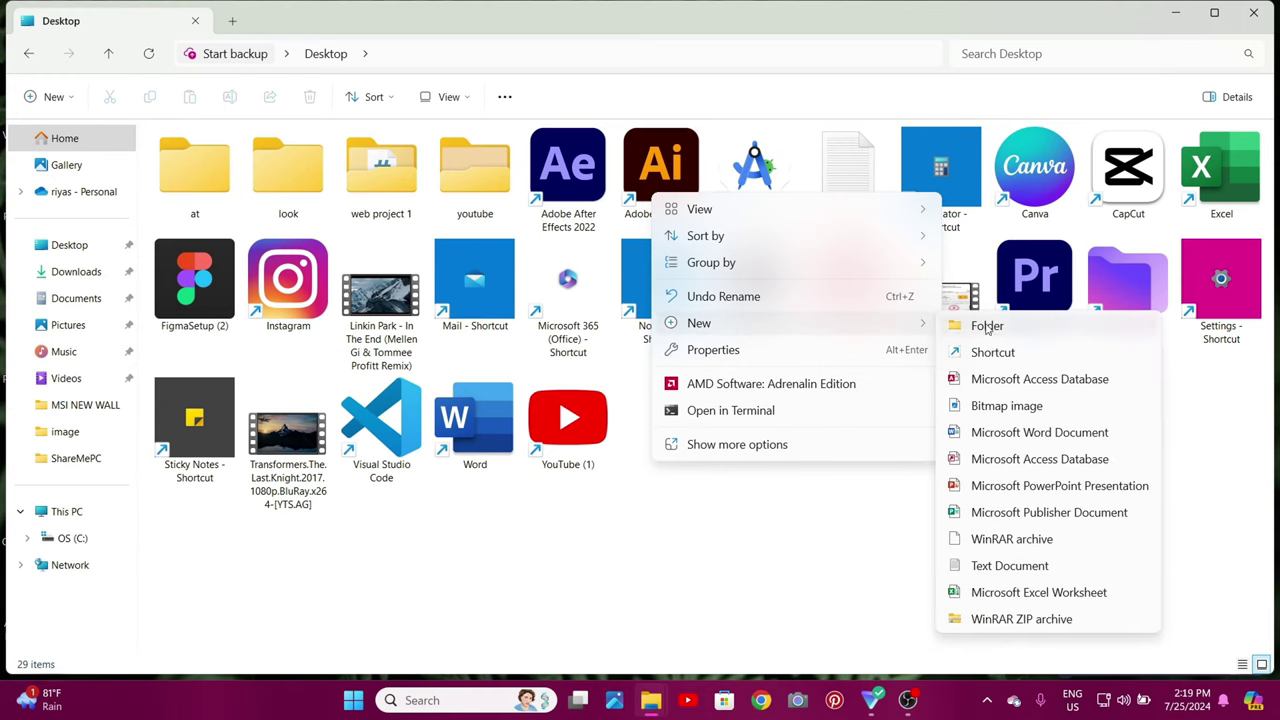
{"action": "left_click", "coordinate": [985, 326]}
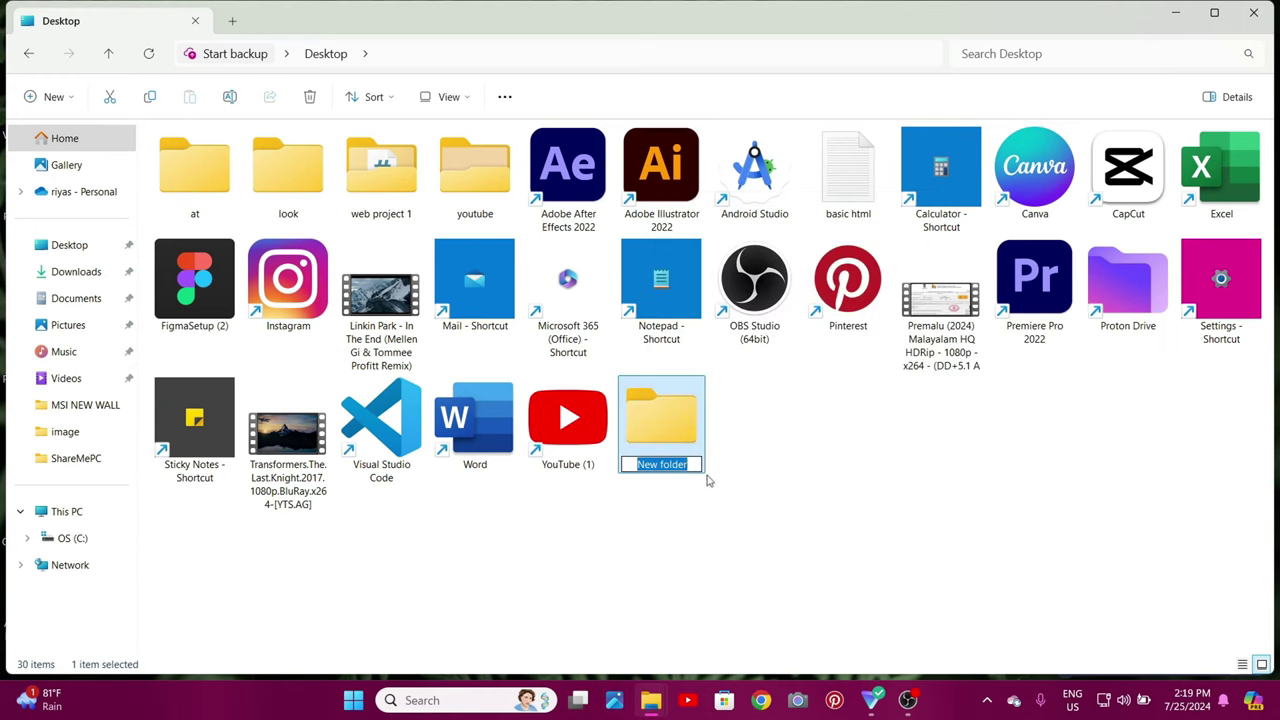
{"action": "key", "text": "BackSpace"}
{"action": "type", "text": "me"}
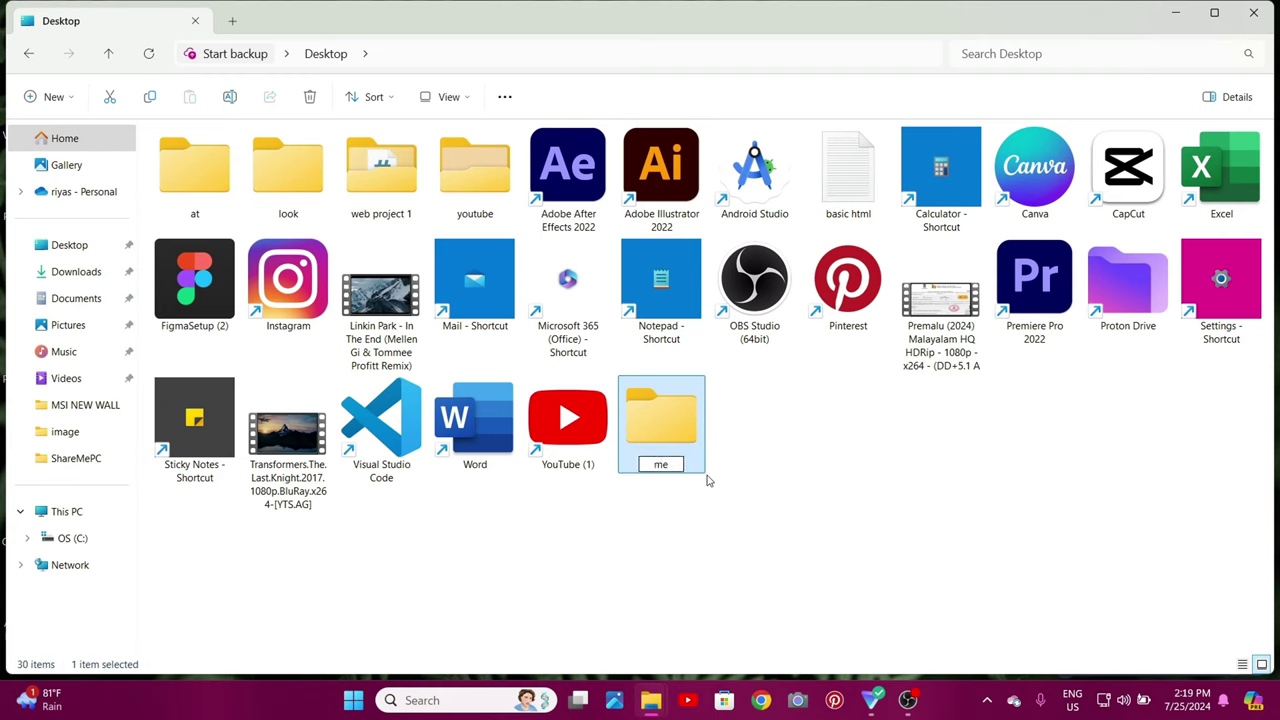
{"action": "left_click", "coordinate": [757, 460]}
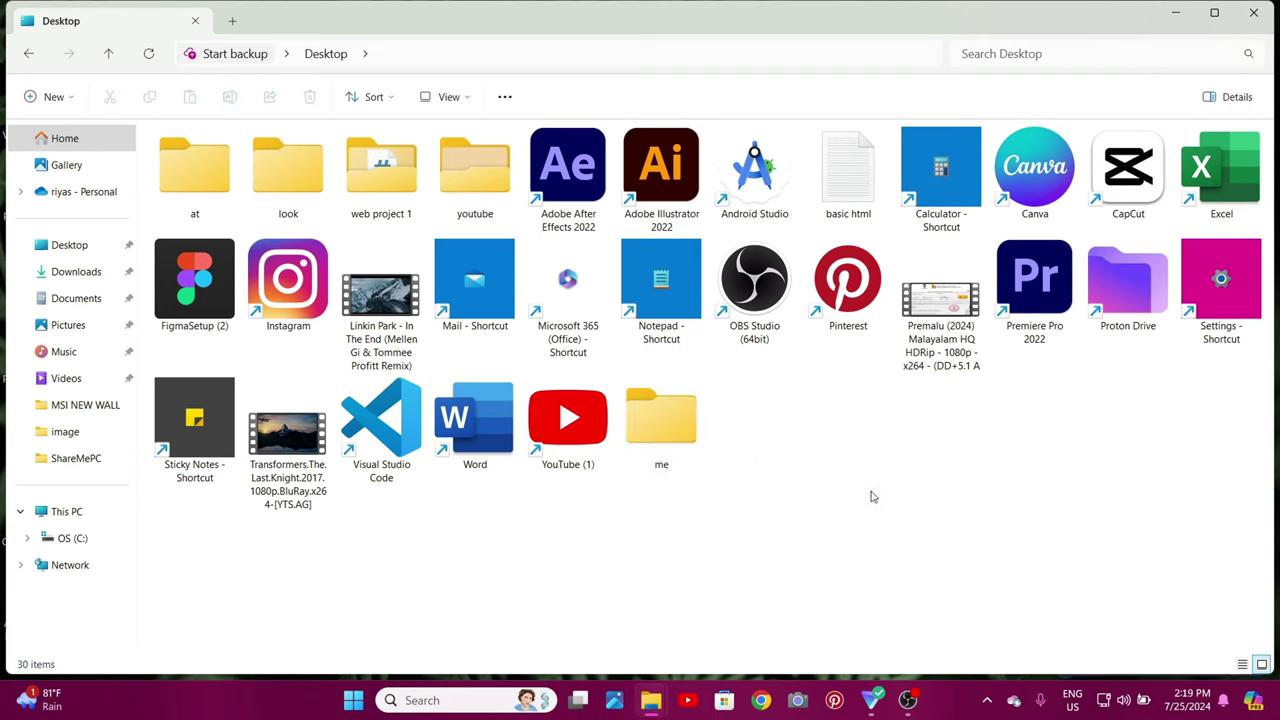
- Create another folder named "are" inside the Desktop folder
{"action": "right_click", "coordinate": [781, 423]}
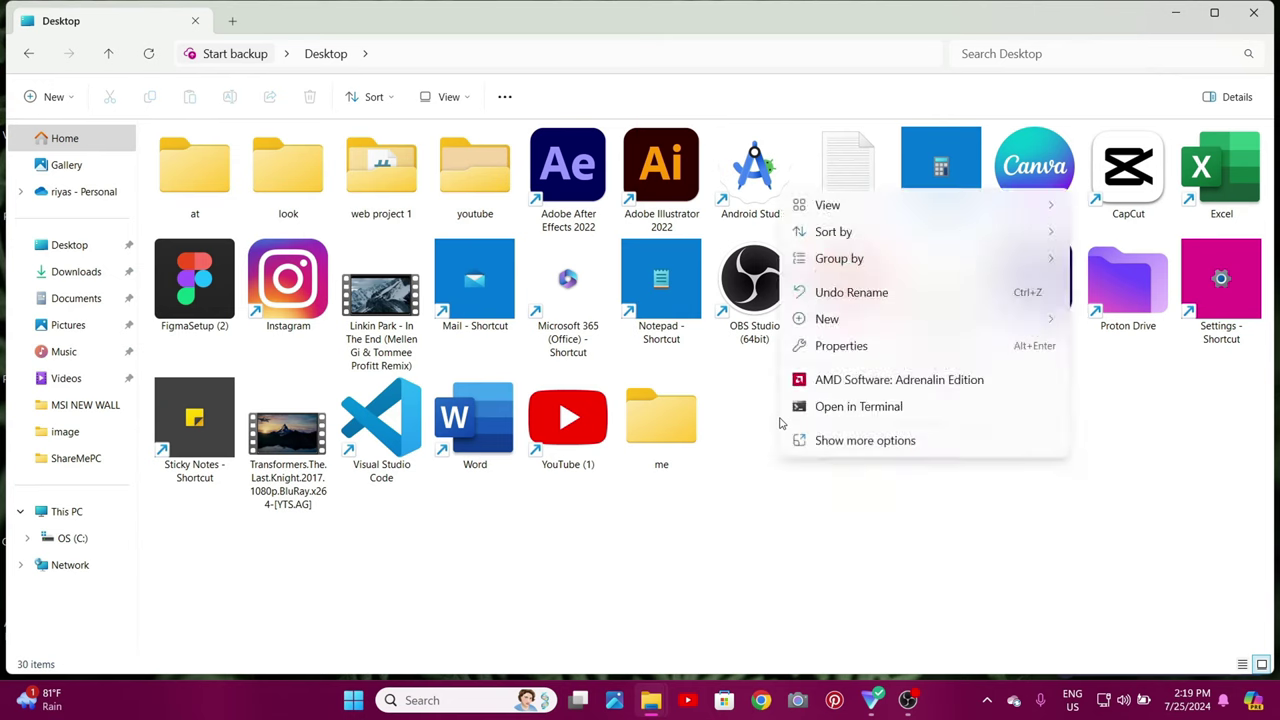
{"action": "left_click", "coordinate": [781, 423]}
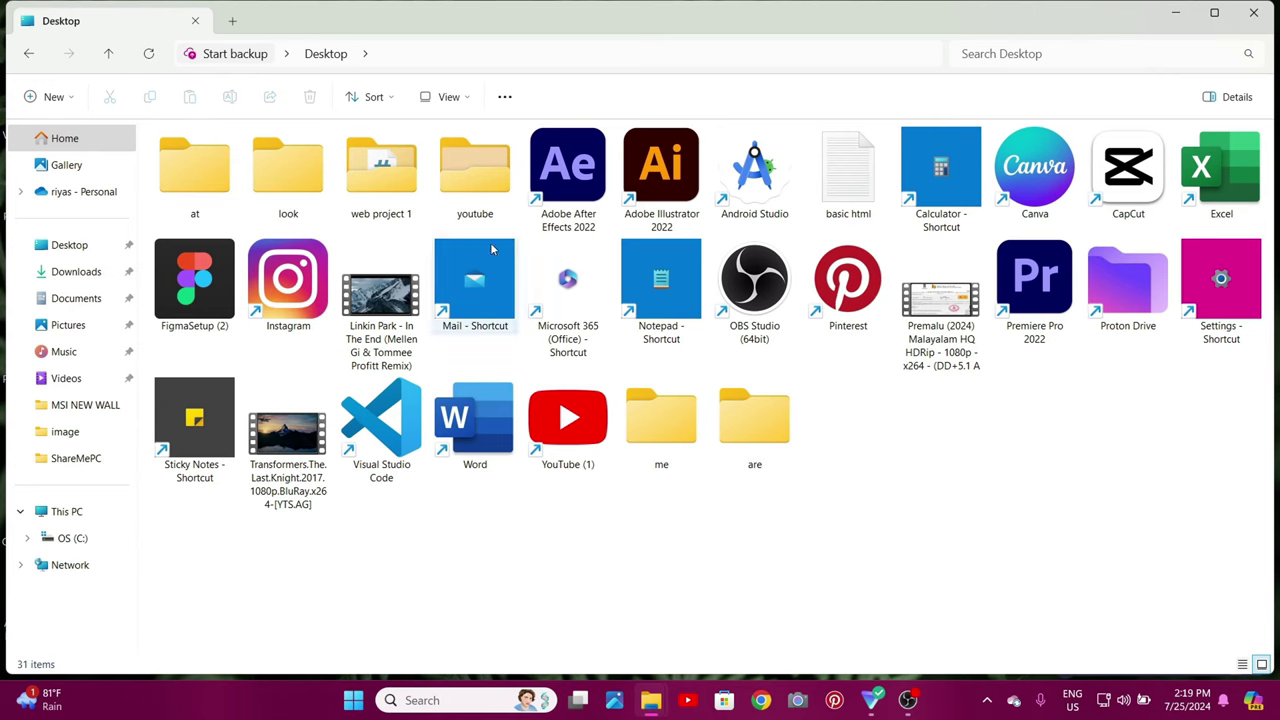
- Create a folder named "root" in the Desktop folder using File Explorer's own New command
{"action": "left_click", "coordinate": [55, 97]}
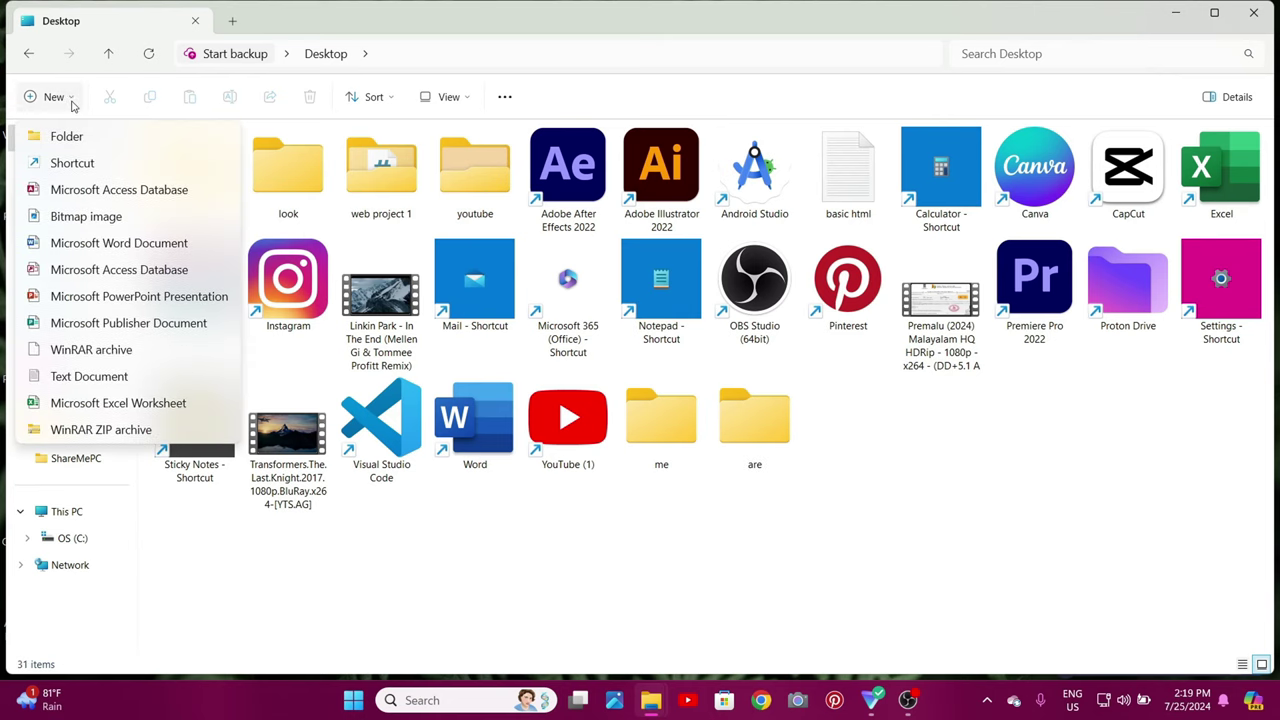
{"action": "left_click", "coordinate": [71, 105]}
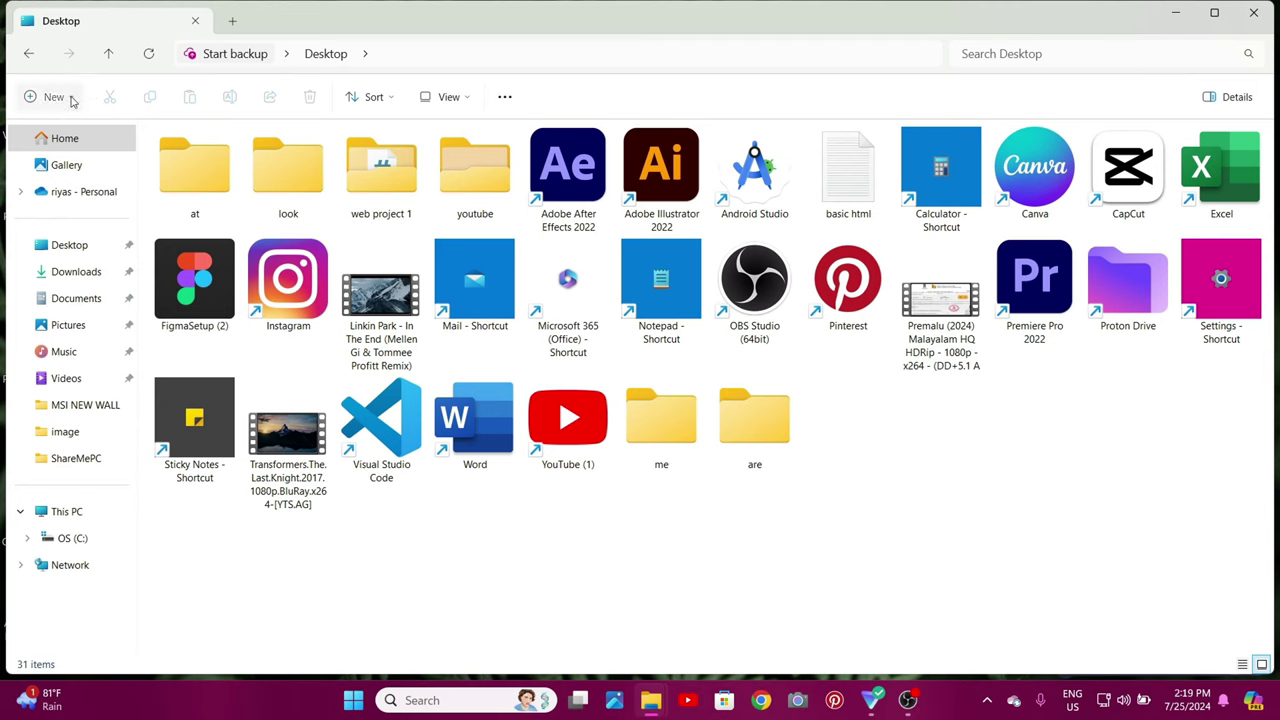
{"action": "left_click", "coordinate": [56, 97]}
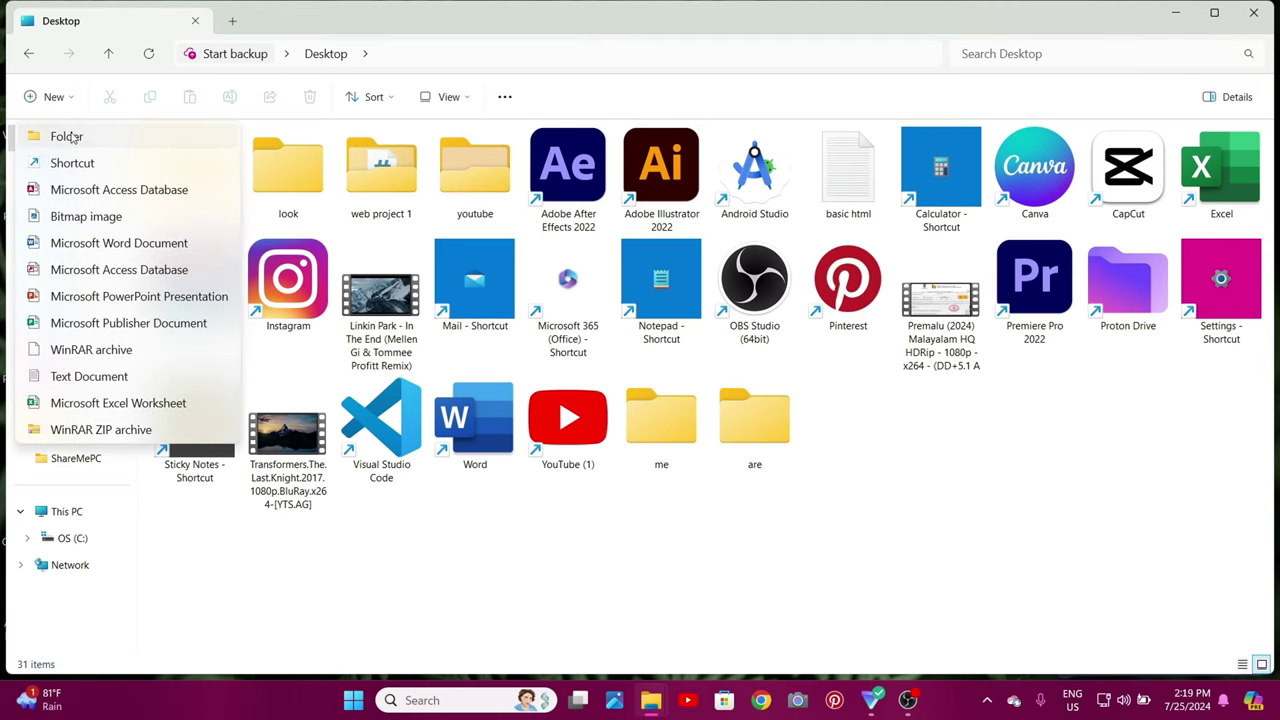
{"action": "left_click", "coordinate": [68, 137]}
{"action": "key", "text": "BackSpace"}
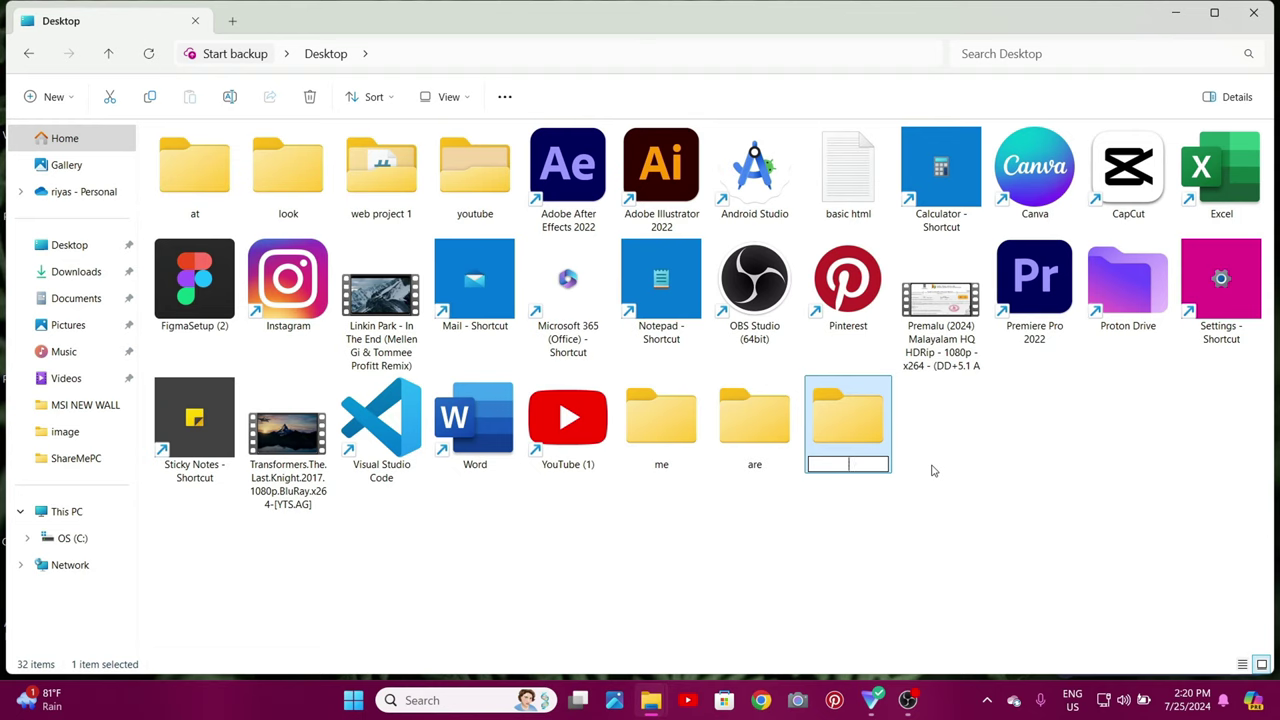
{"action": "type", "text": "root"}
{"action": "left_click", "coordinate": [937, 471]}
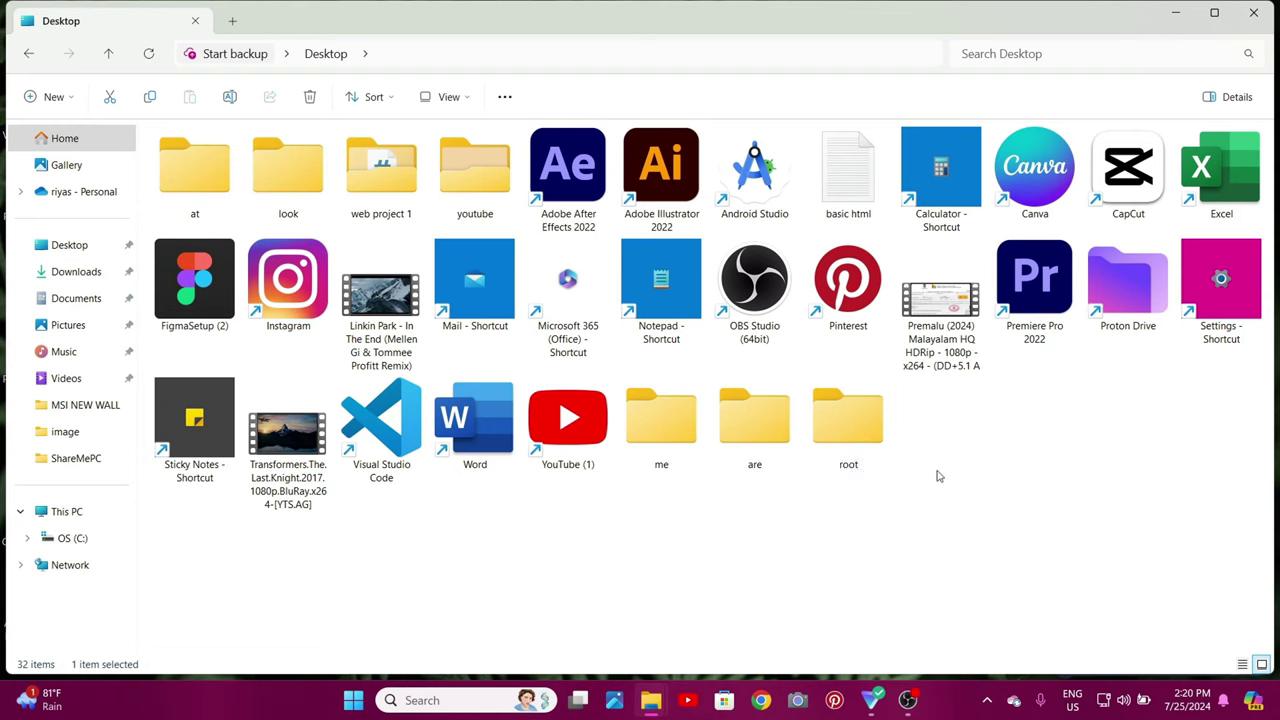
{"action": "left_click", "coordinate": [55, 97]}
{"action": "left_click", "coordinate": [72, 97]}
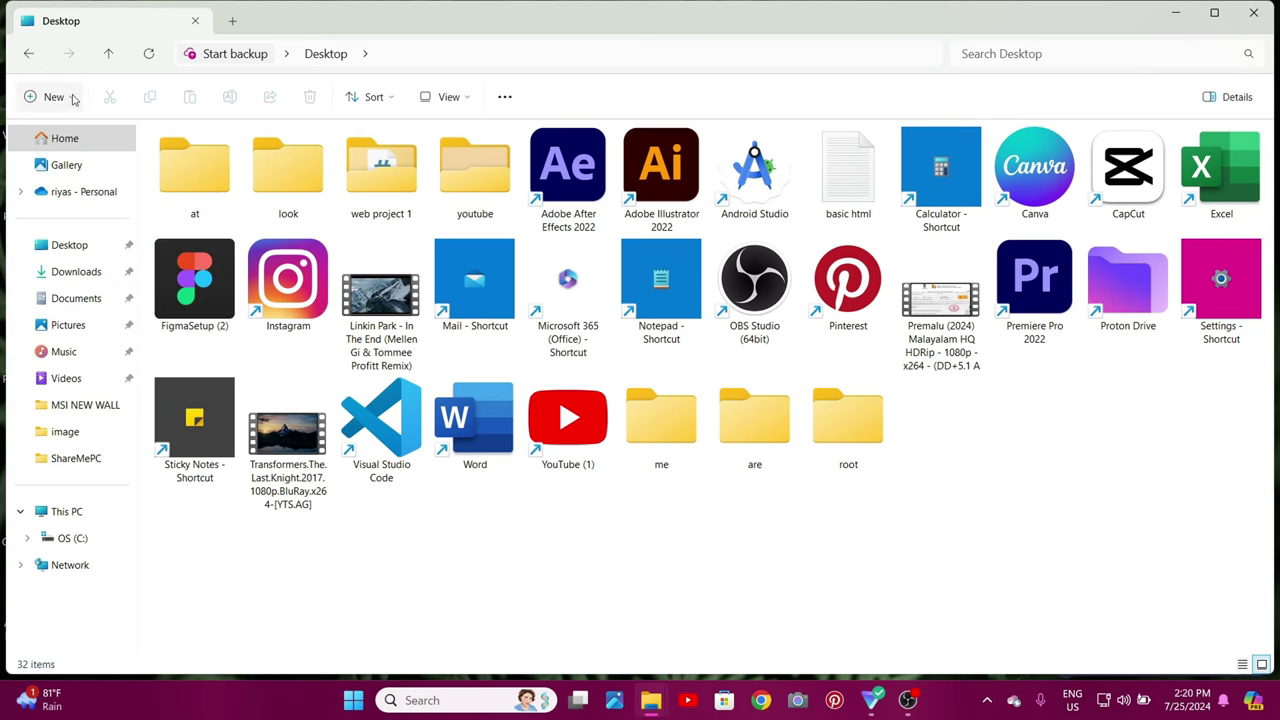
{"action": "left_click", "coordinate": [33, 98]}
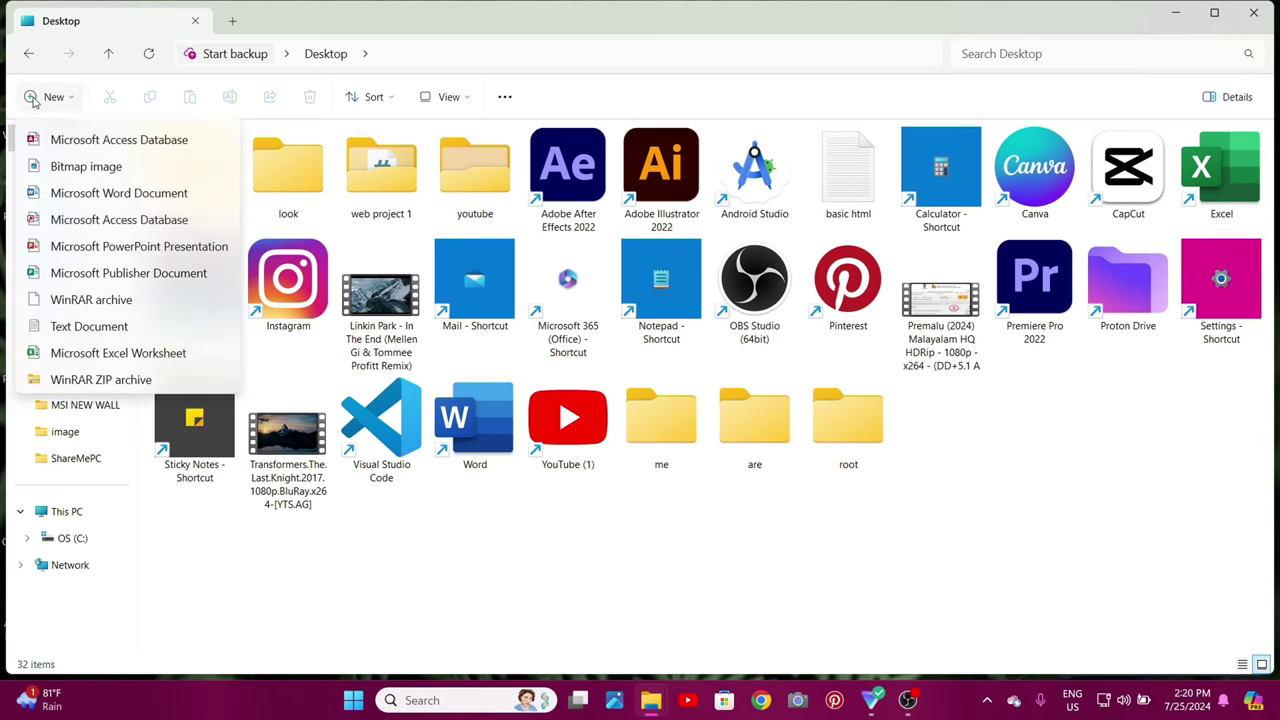
{"action": "left_click", "coordinate": [33, 98]}
{"action": "left_click", "coordinate": [33, 98]}
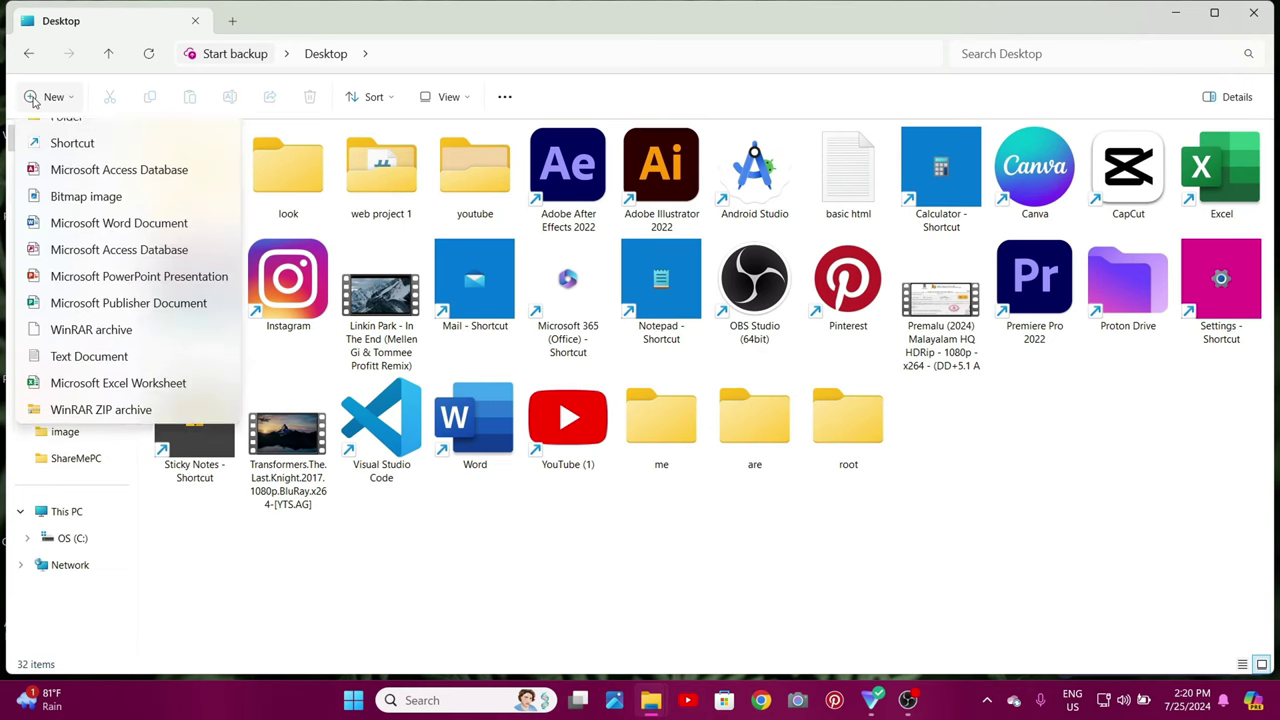
{"action": "left_click", "coordinate": [52, 98]}
{"action": "left_click", "coordinate": [52, 98]}
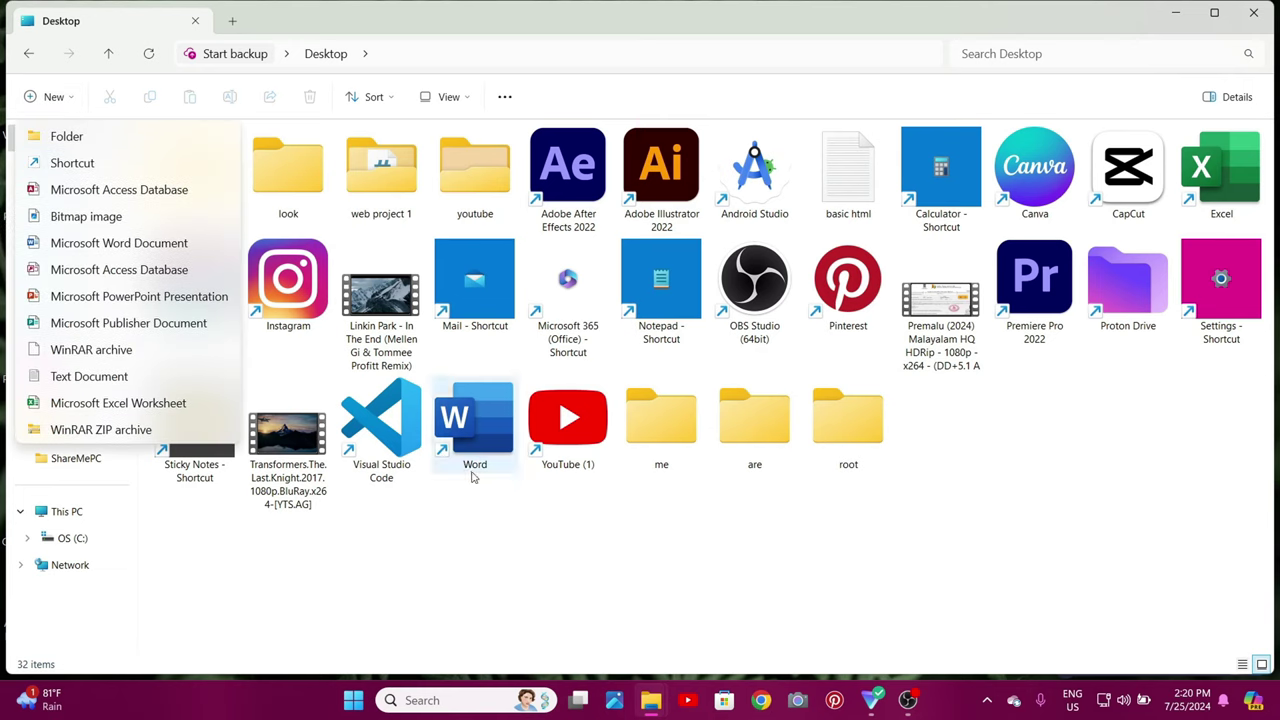
{"action": "left_click", "coordinate": [689, 634]}
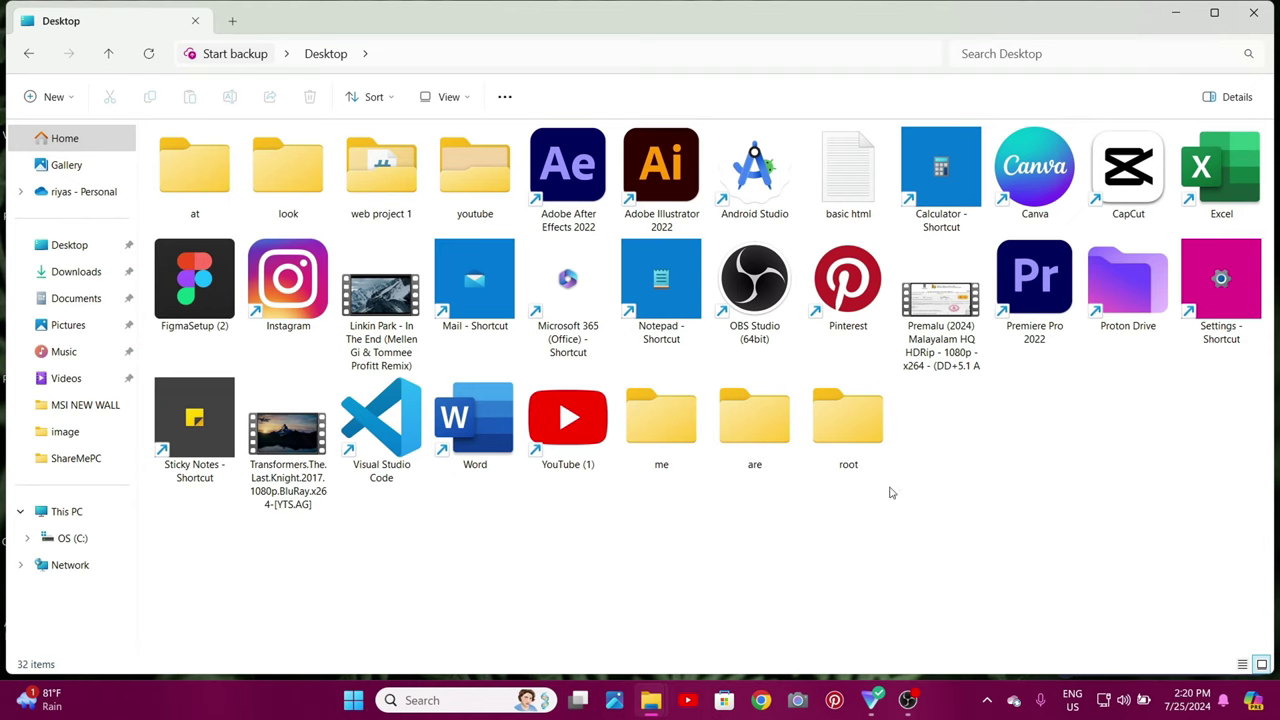
- Delete the "root" folder from the Desktop folder
{"action": "left_click", "coordinate": [840, 436]}
{"action": "right_click", "coordinate": [840, 436]}
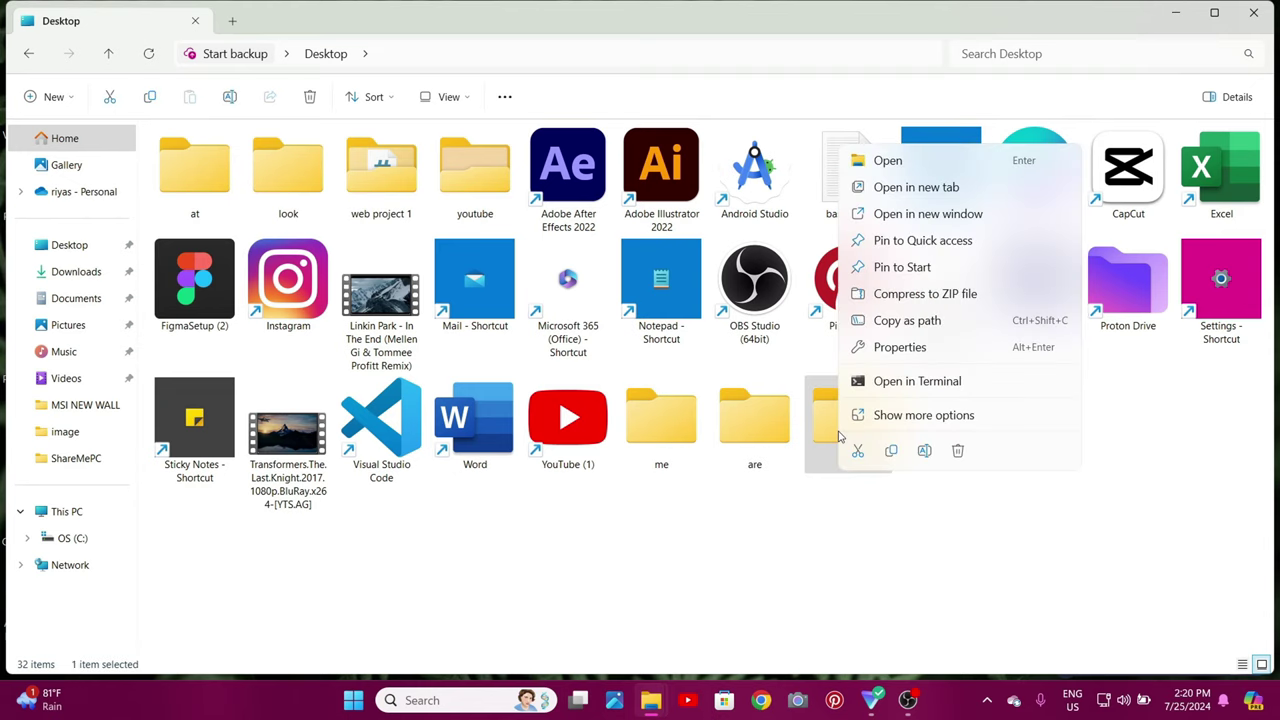
{"action": "left_click", "coordinate": [959, 460]}
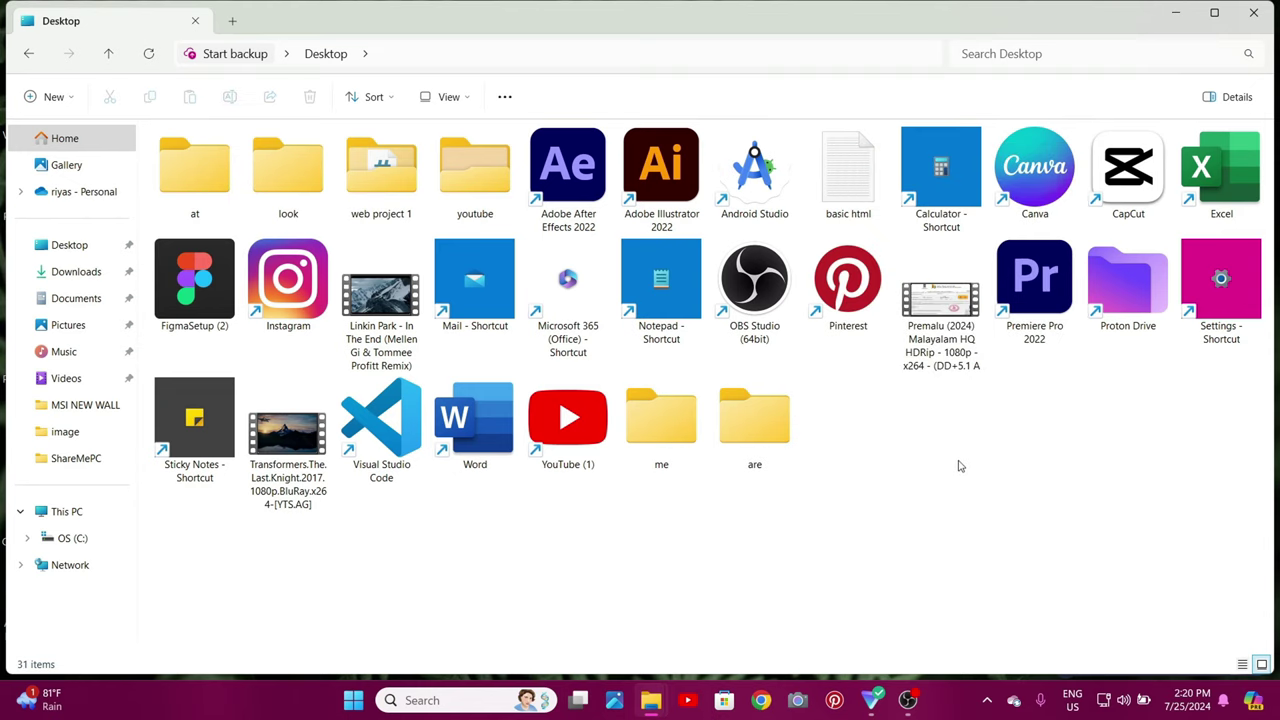
{"action": "left_click", "coordinate": [756, 450]}
{"action": "right_click", "coordinate": [756, 450]}
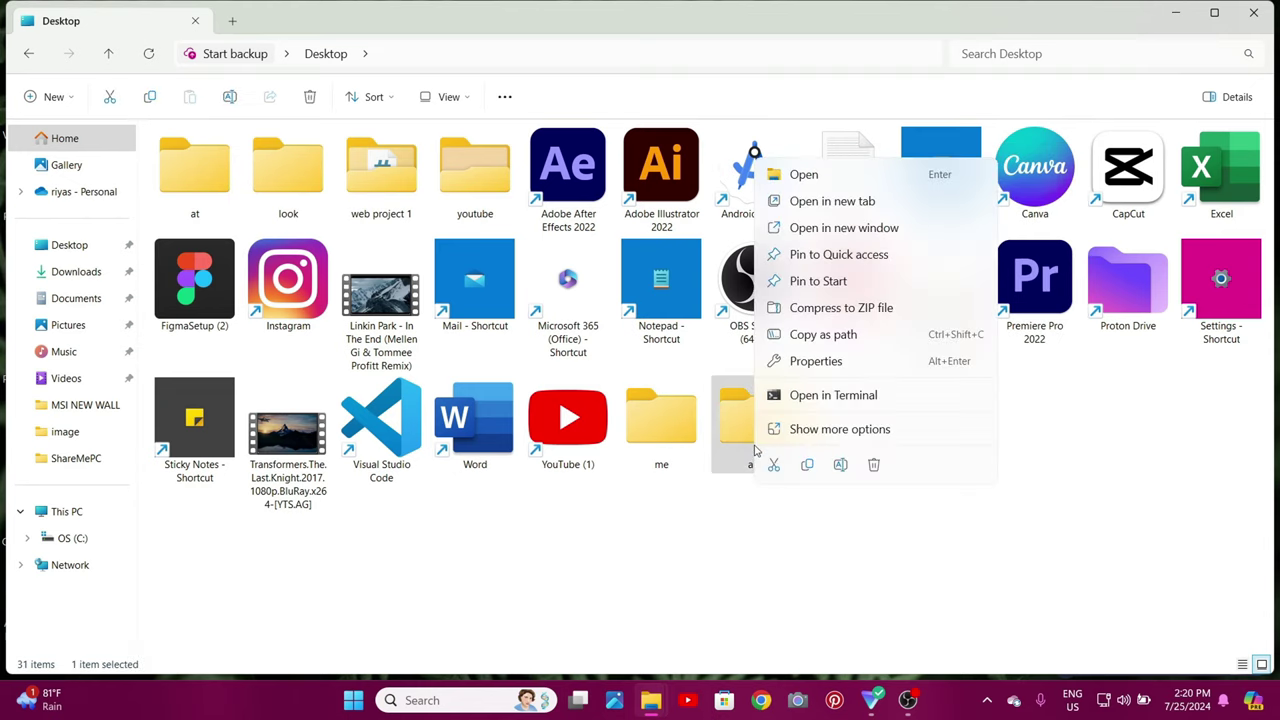
{"action": "left_click", "coordinate": [710, 522]}
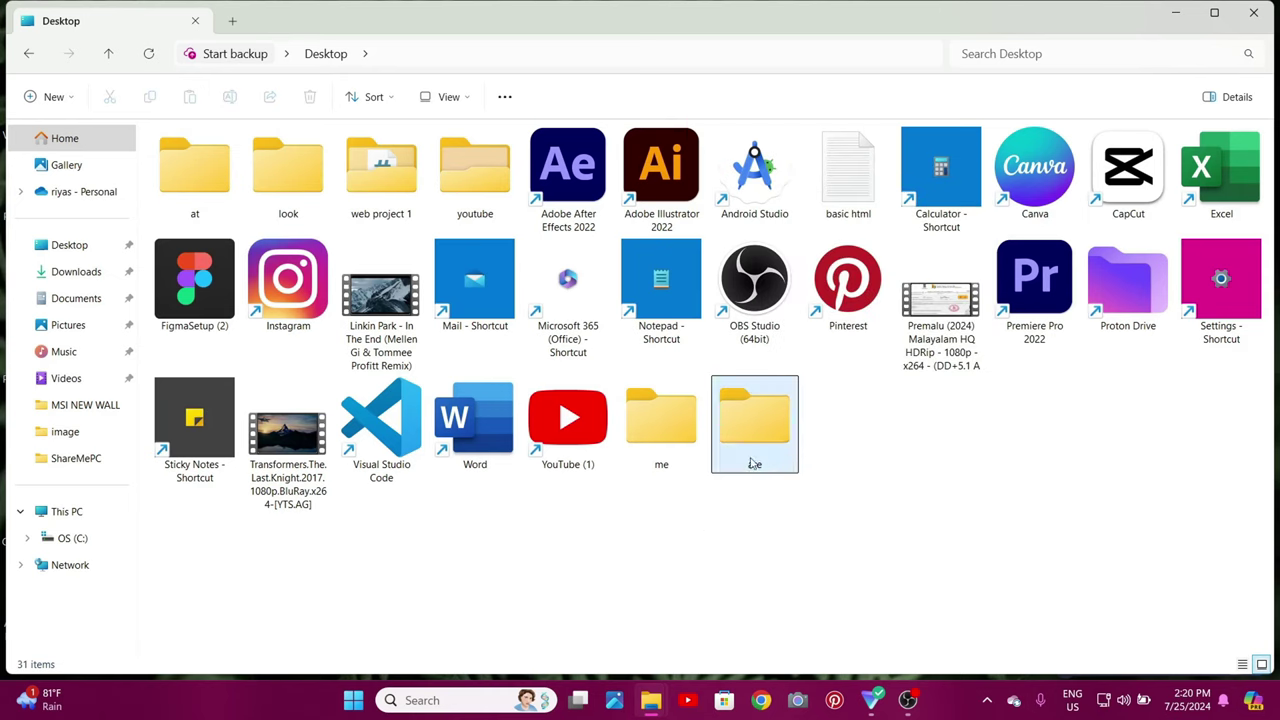
{"action": "left_click", "coordinate": [668, 445]}
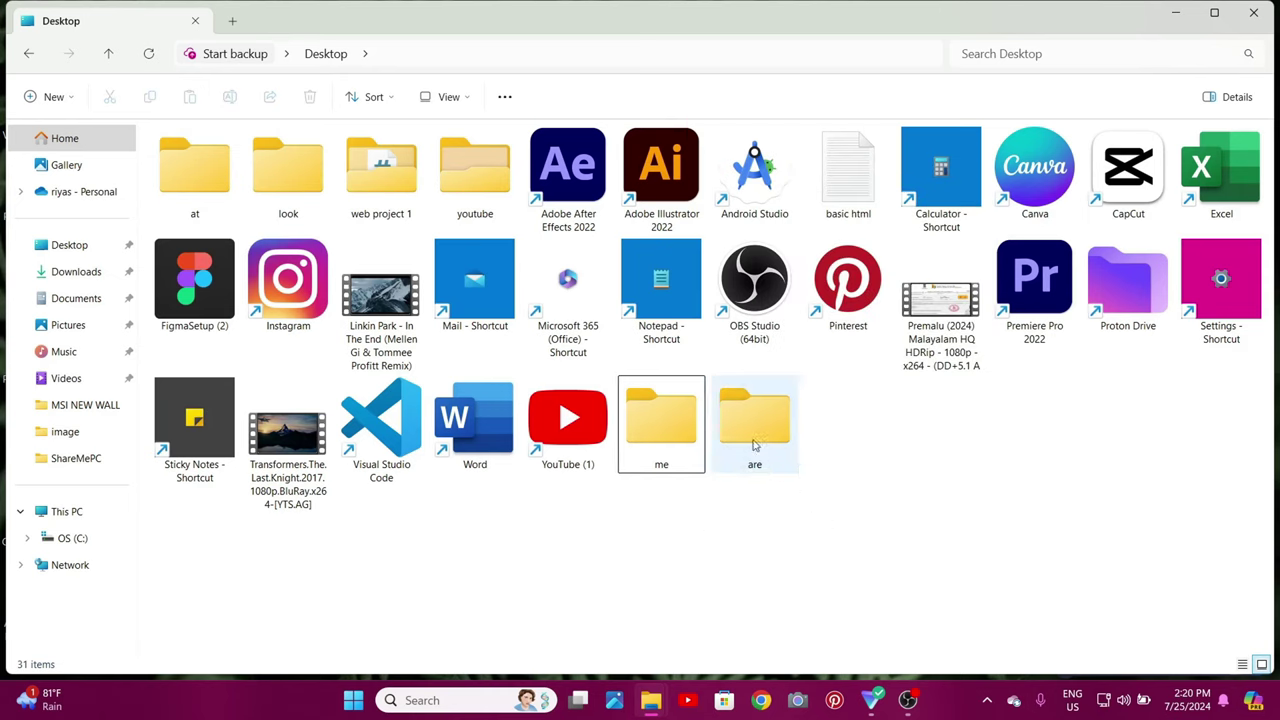
{"action": "right_click", "coordinate": [752, 472]}
{"action": "left_click", "coordinate": [857, 554]}
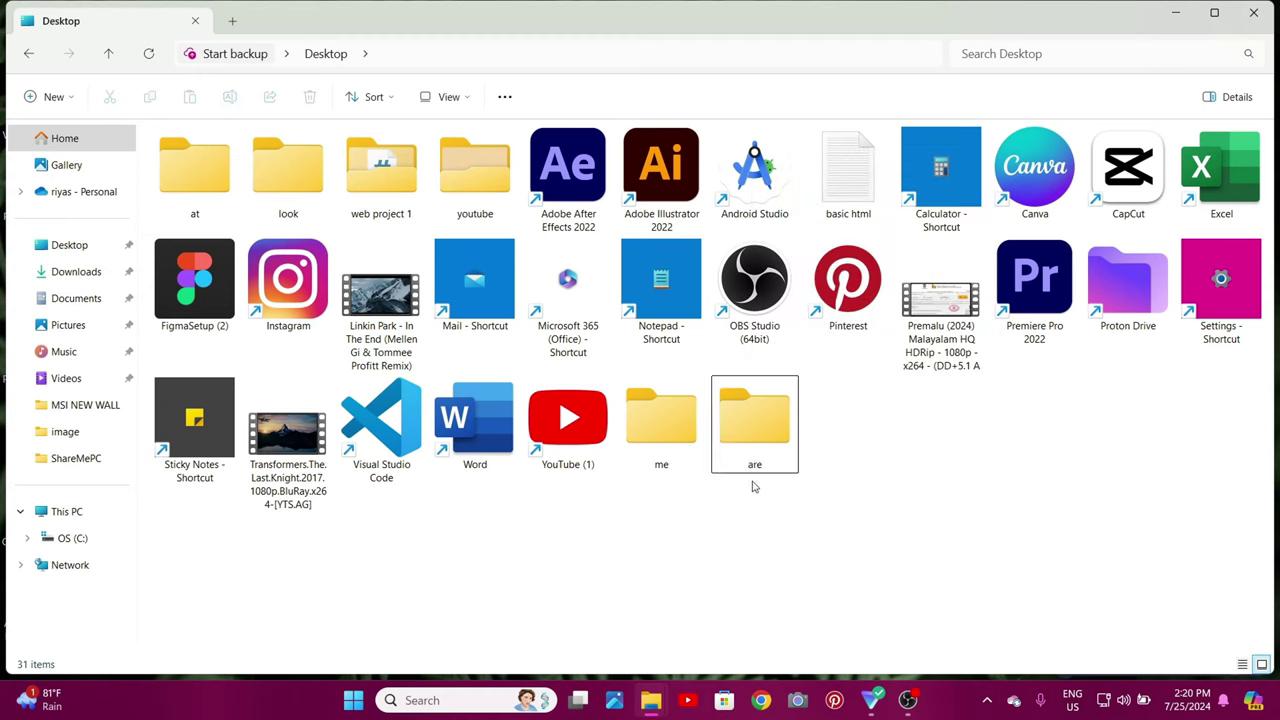
- Delete the "me" and "are" folders from the Desktop folder
{"action": "left_click", "coordinate": [668, 438]}
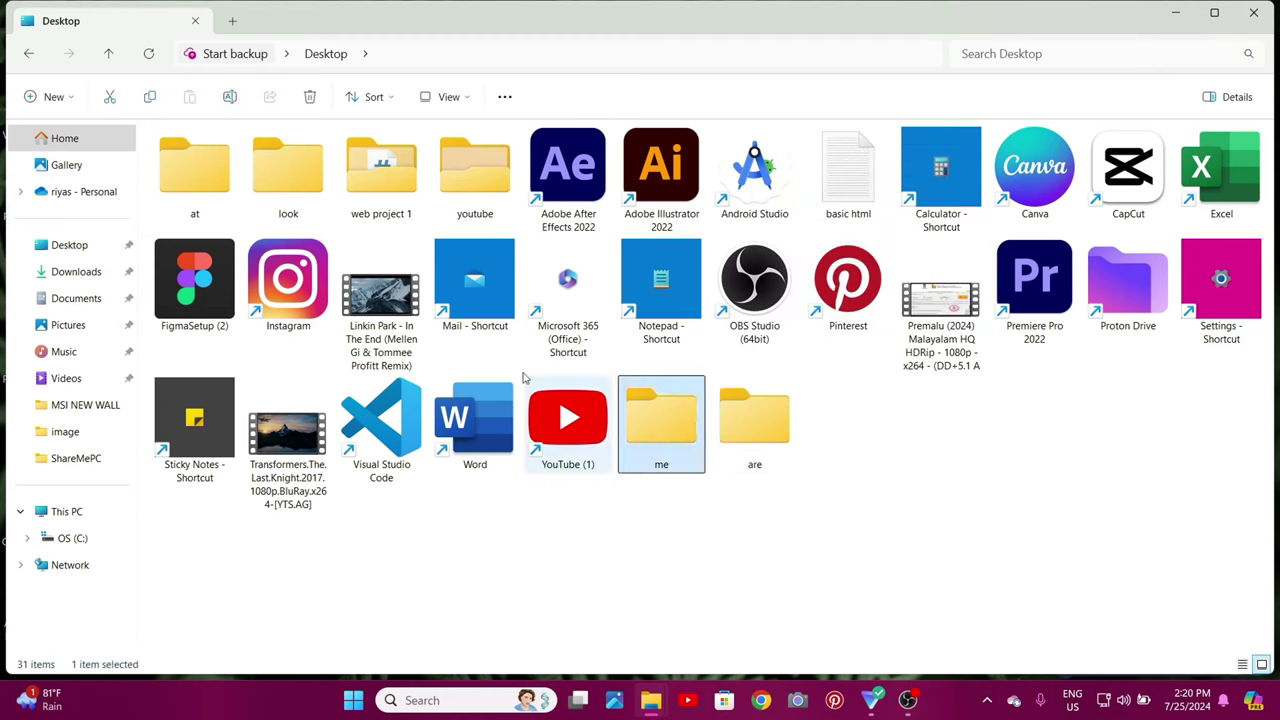
{"action": "left_click", "coordinate": [310, 97]}
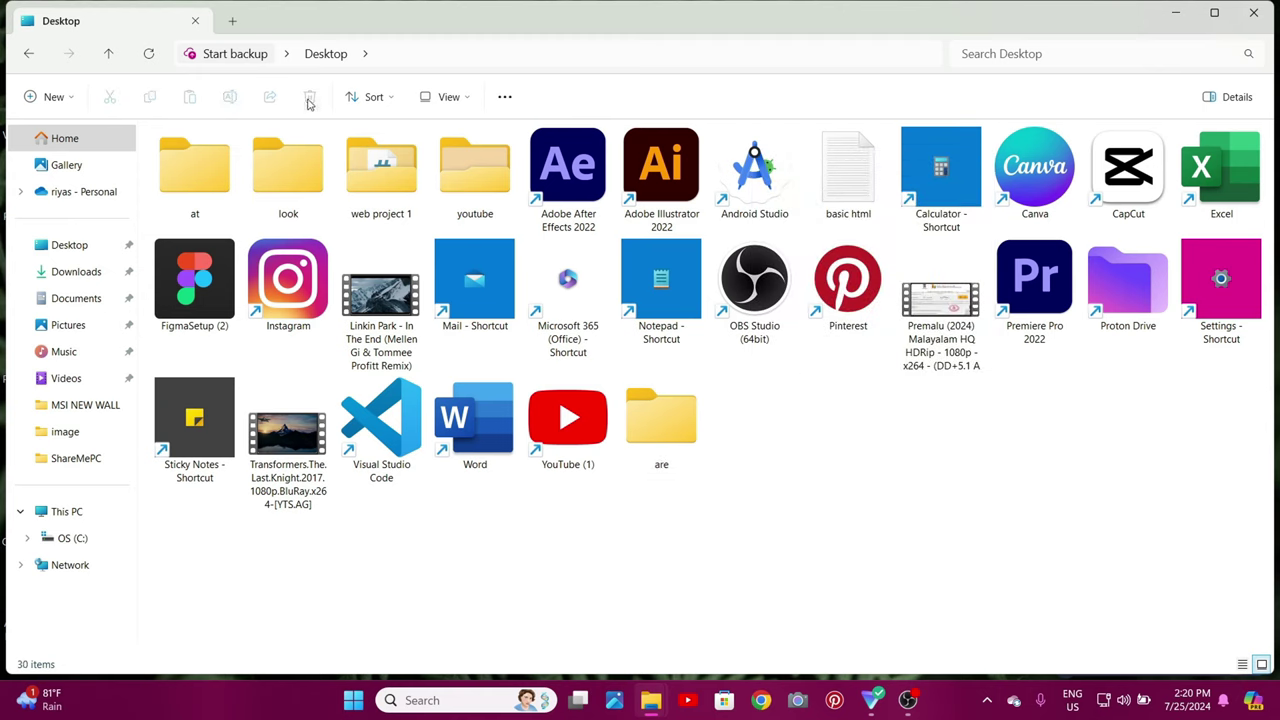
{"action": "left_click", "coordinate": [675, 425]}
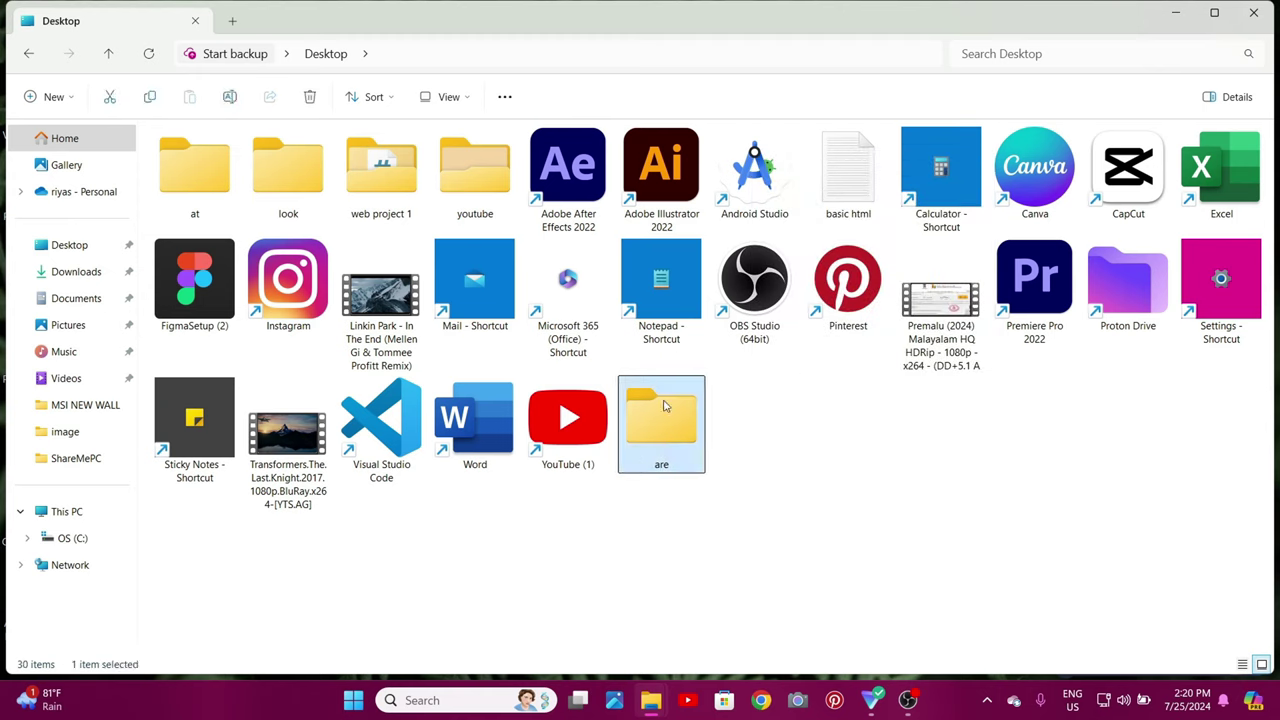
{"action": "left_click", "coordinate": [312, 97]}
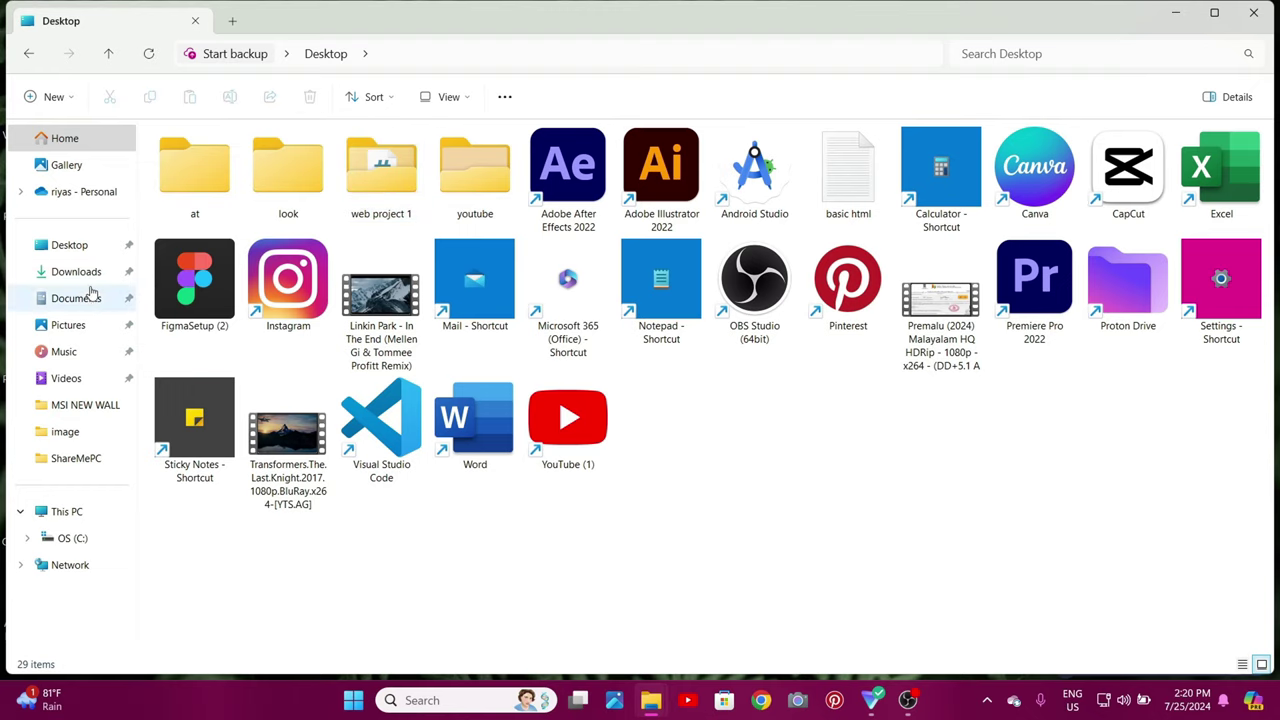
- Look through This PC, Gallery, OneDrive, Downloads, Documents and Videos as possible folder locations, and close File Explorer
{"action": "left_click", "coordinate": [29, 55]}
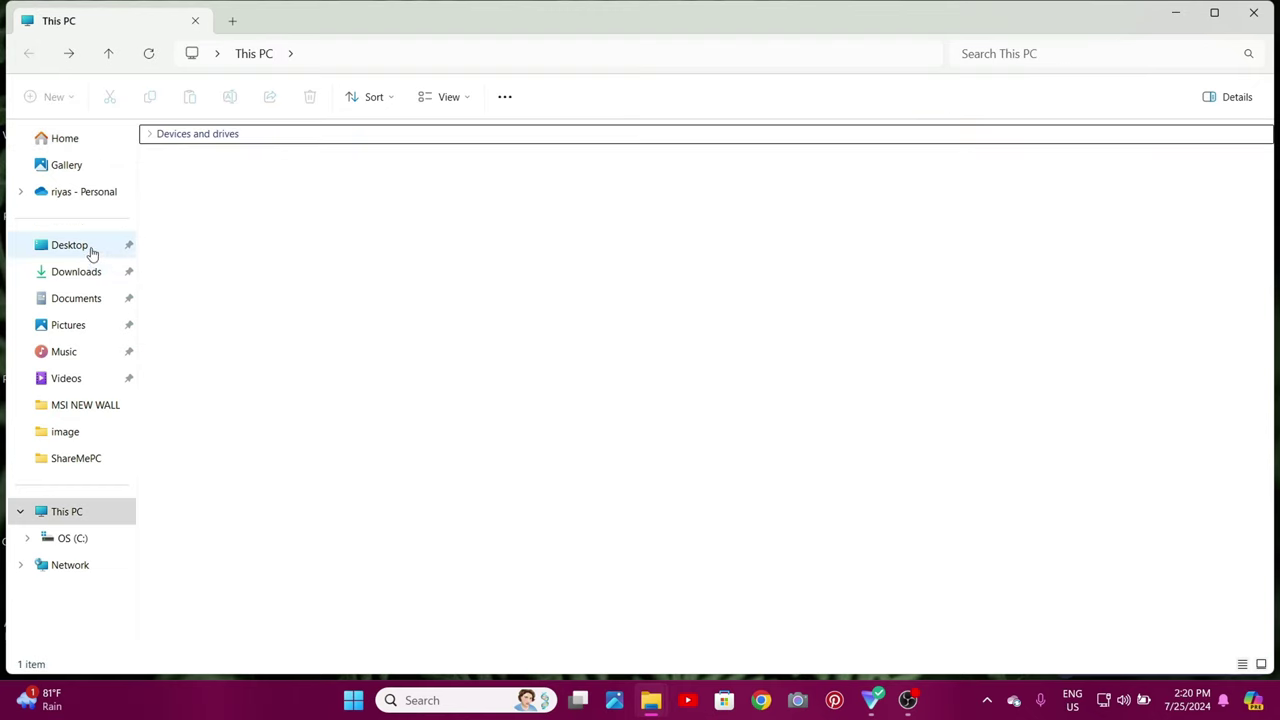
{"action": "left_click", "coordinate": [74, 167]}
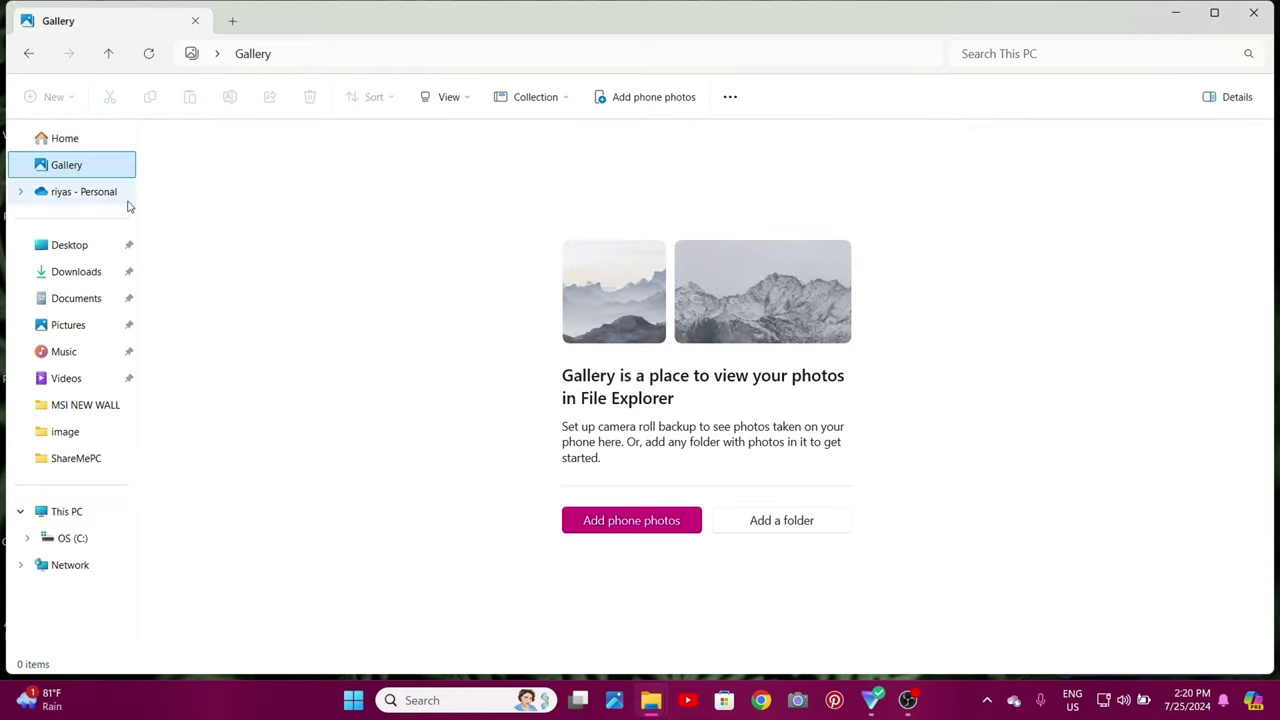
{"action": "left_click", "coordinate": [84, 198]}
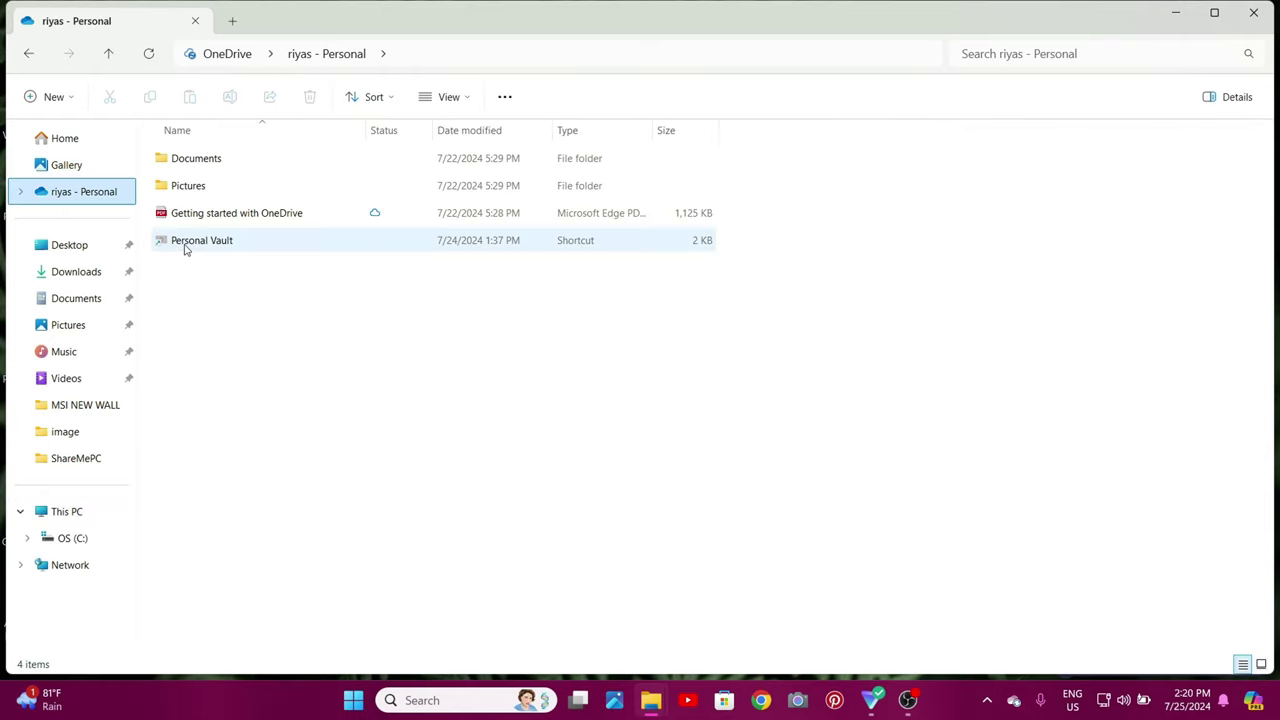
{"action": "left_click", "coordinate": [80, 271]}
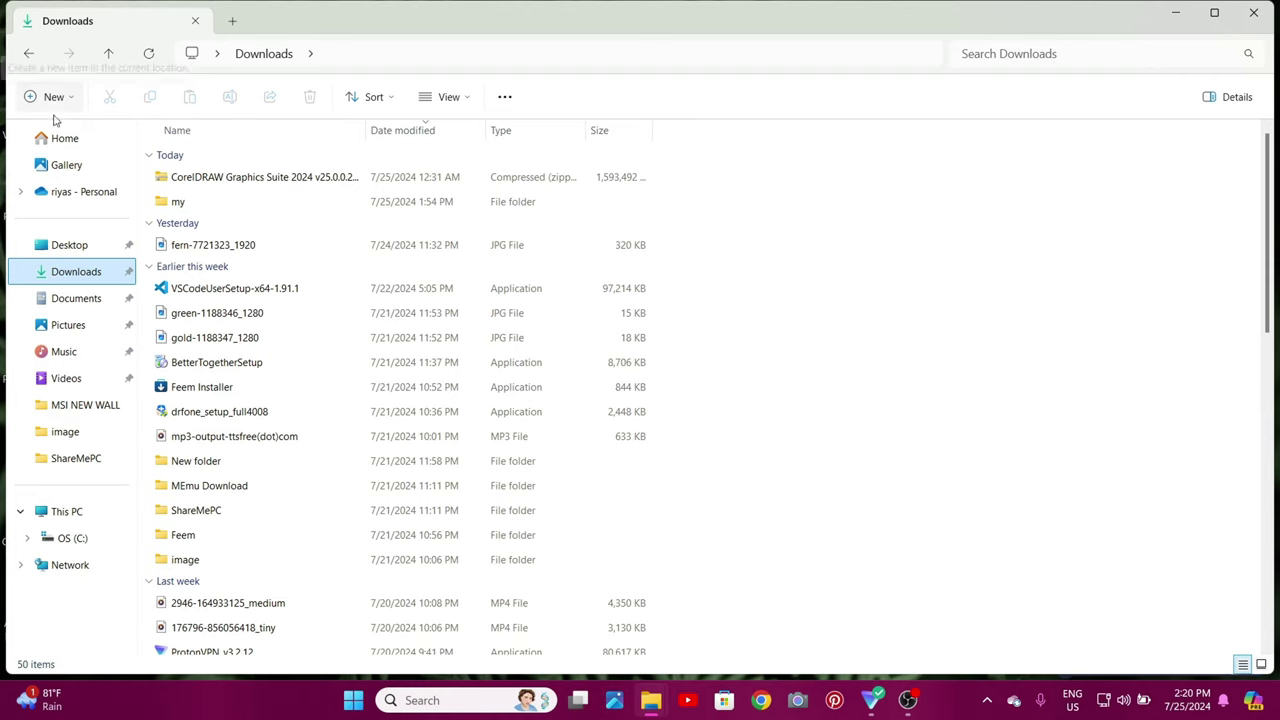
{"action": "left_click", "coordinate": [82, 300]}
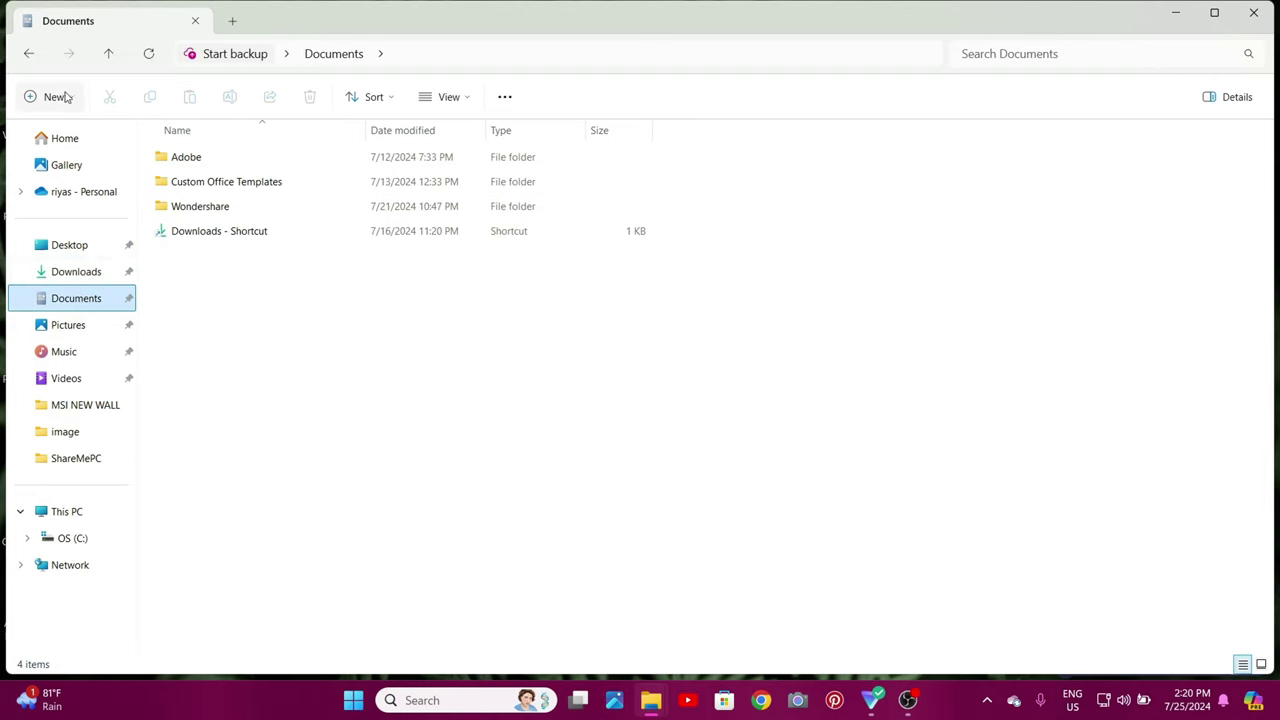
{"action": "left_click", "coordinate": [86, 381]}
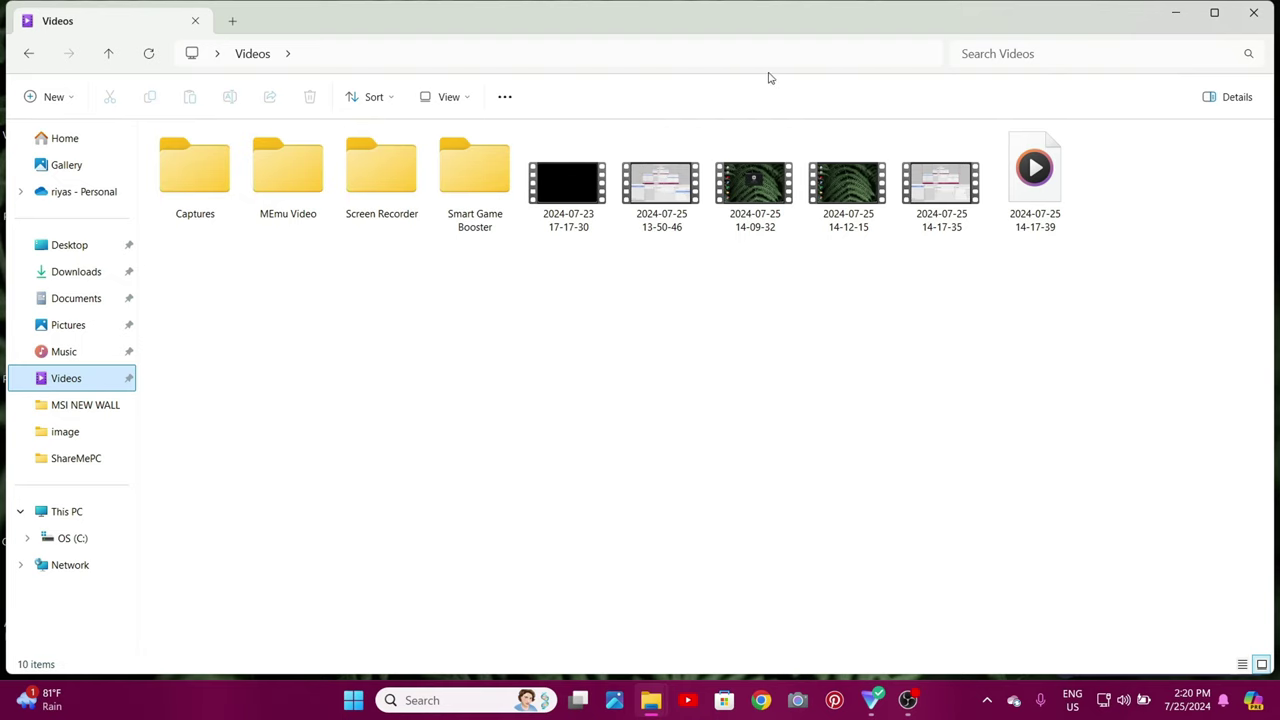
{"action": "left_click", "coordinate": [1255, 13]}
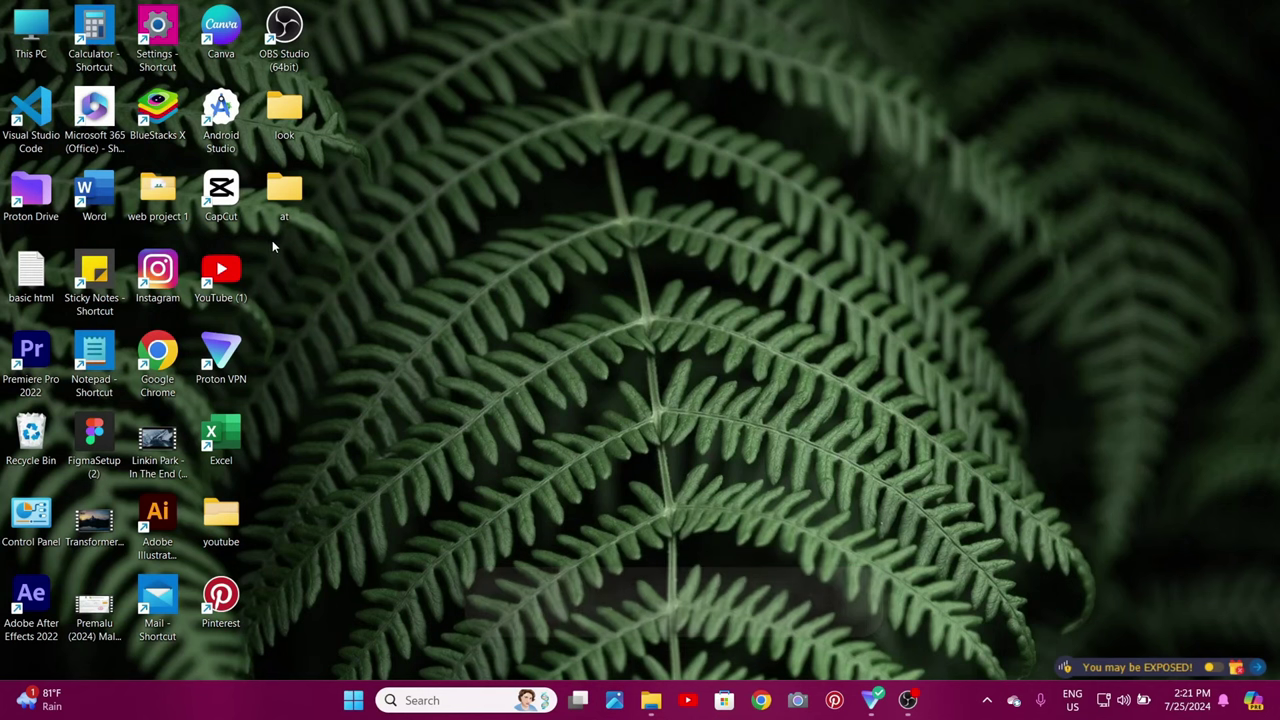
- Create four new folders directly on the desktop, keeping their default names
{"action": "key", "text": "ctrl+shift+n"}
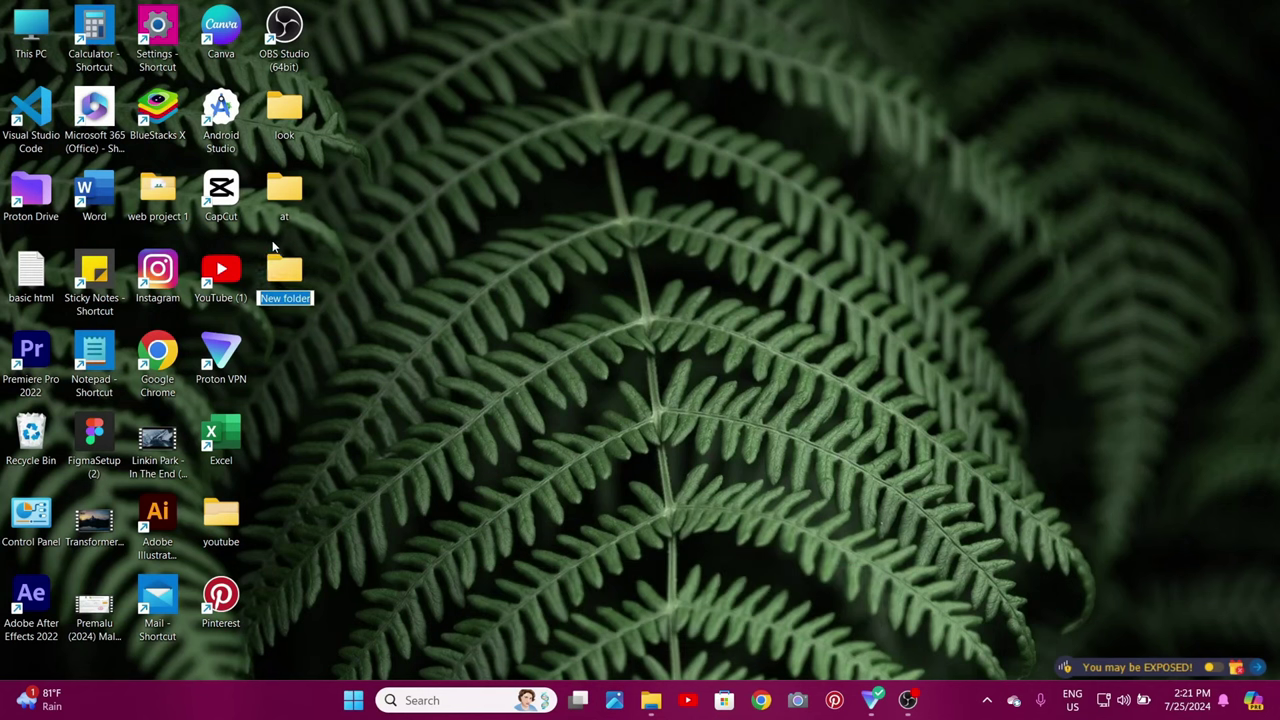
{"action": "key", "text": "Return"}
{"action": "left_click", "coordinate": [300, 358]}
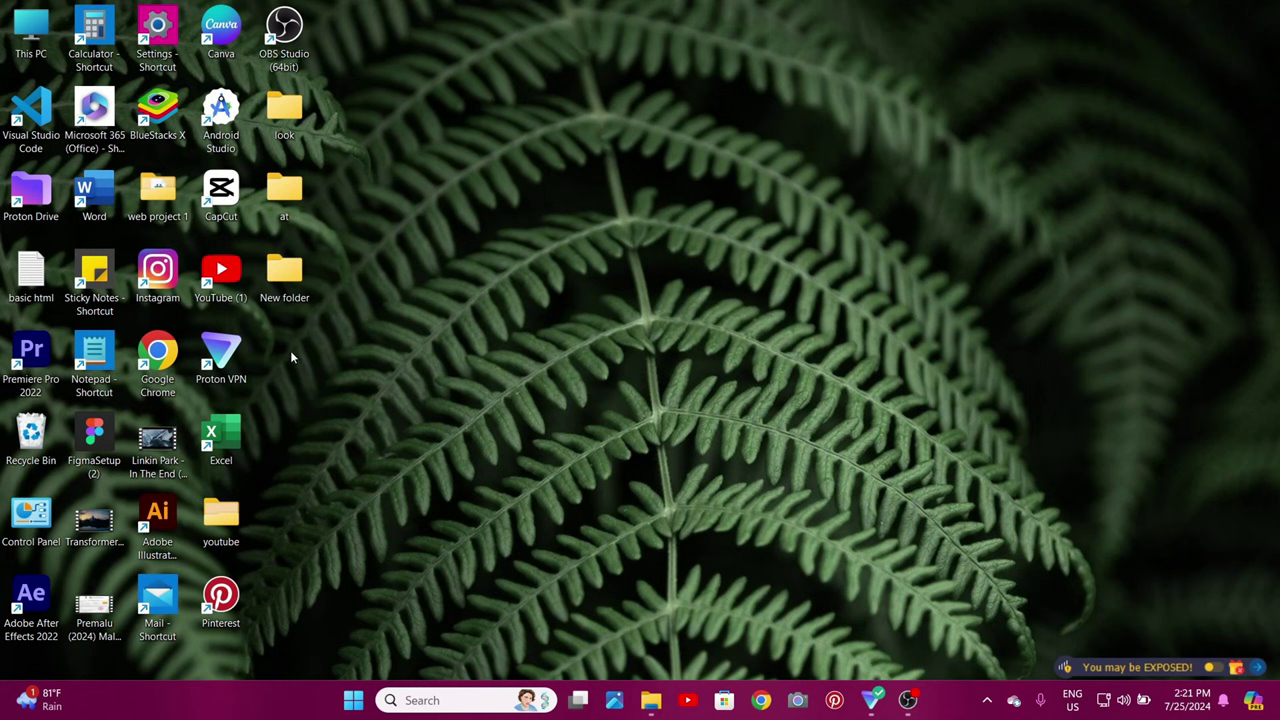
{"action": "key", "text": "n"}
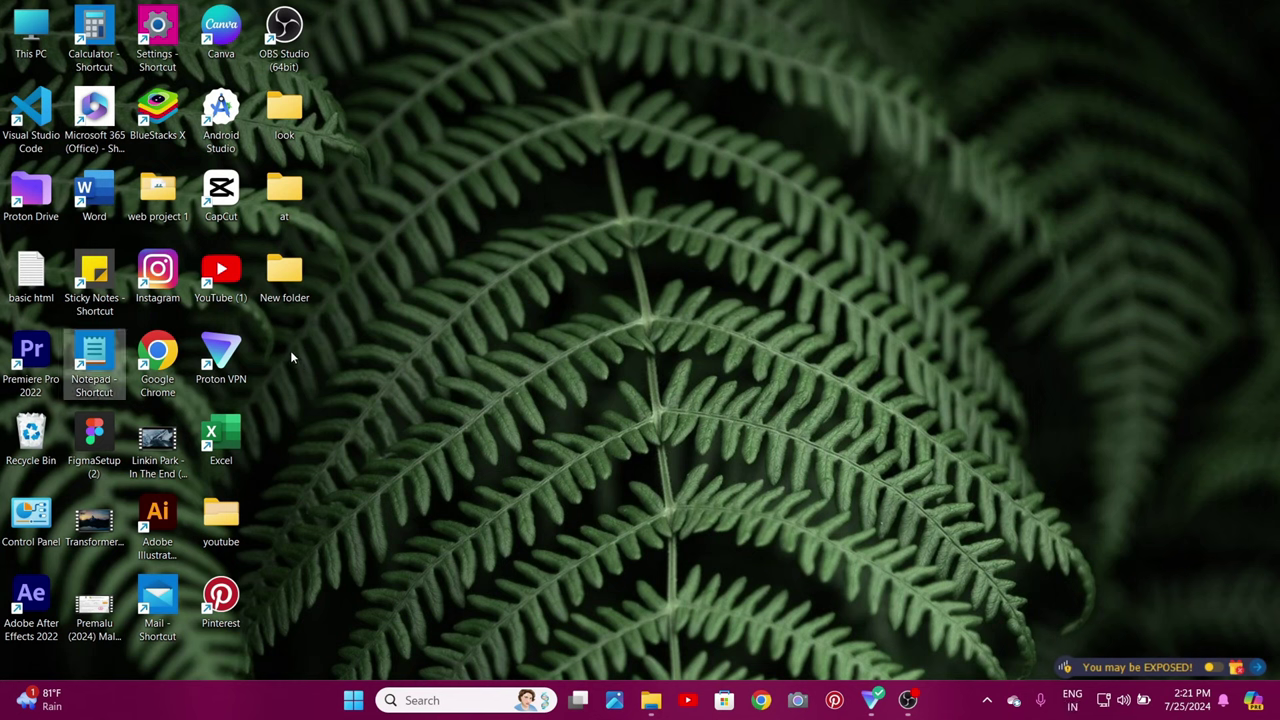
{"action": "key", "text": "ctrl+shift+n"}
{"action": "key", "text": "Return"}
{"action": "left_click", "coordinate": [348, 355]}
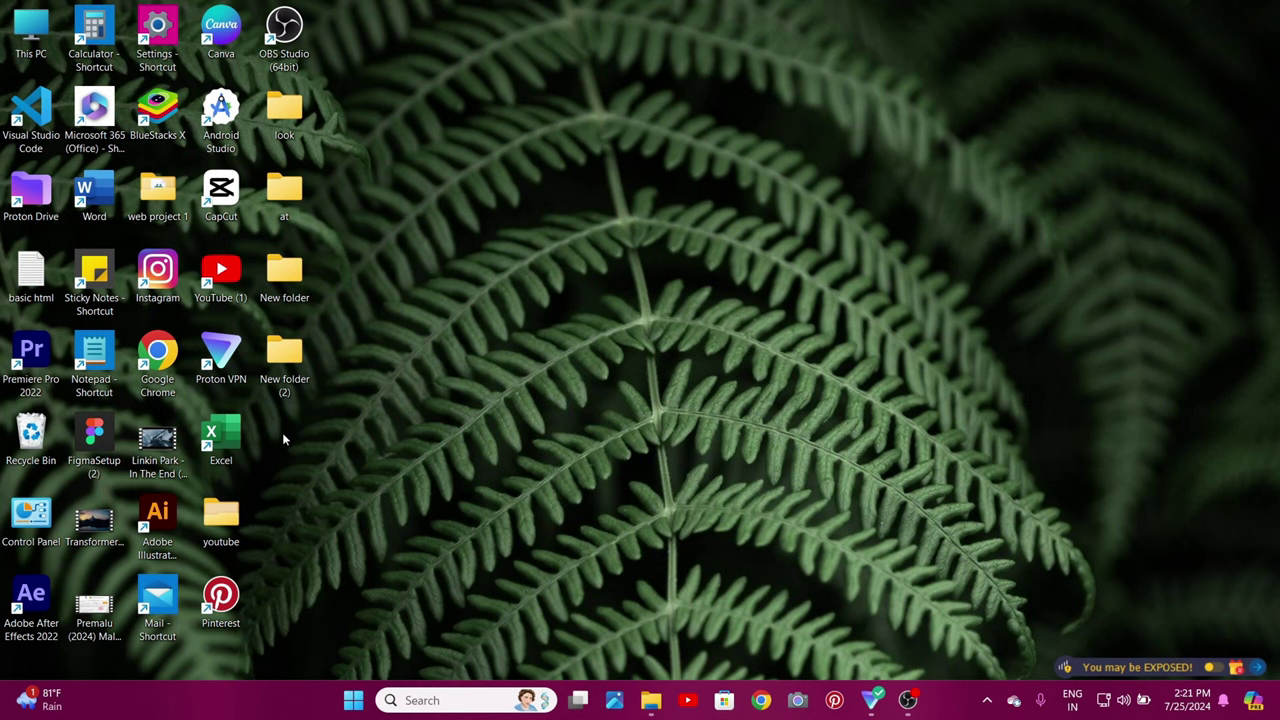
{"action": "key", "text": "ctrl+shift+n"}
{"action": "left_click", "coordinate": [344, 438]}
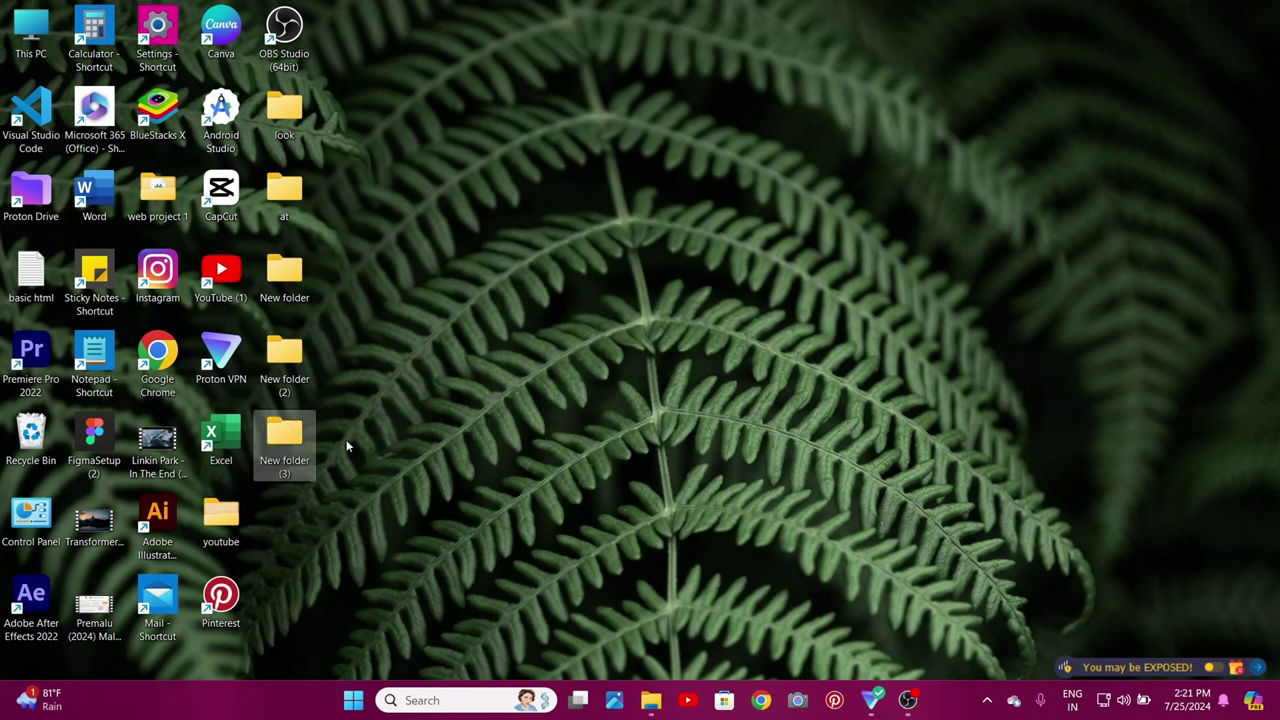
{"action": "left_click", "coordinate": [346, 439]}
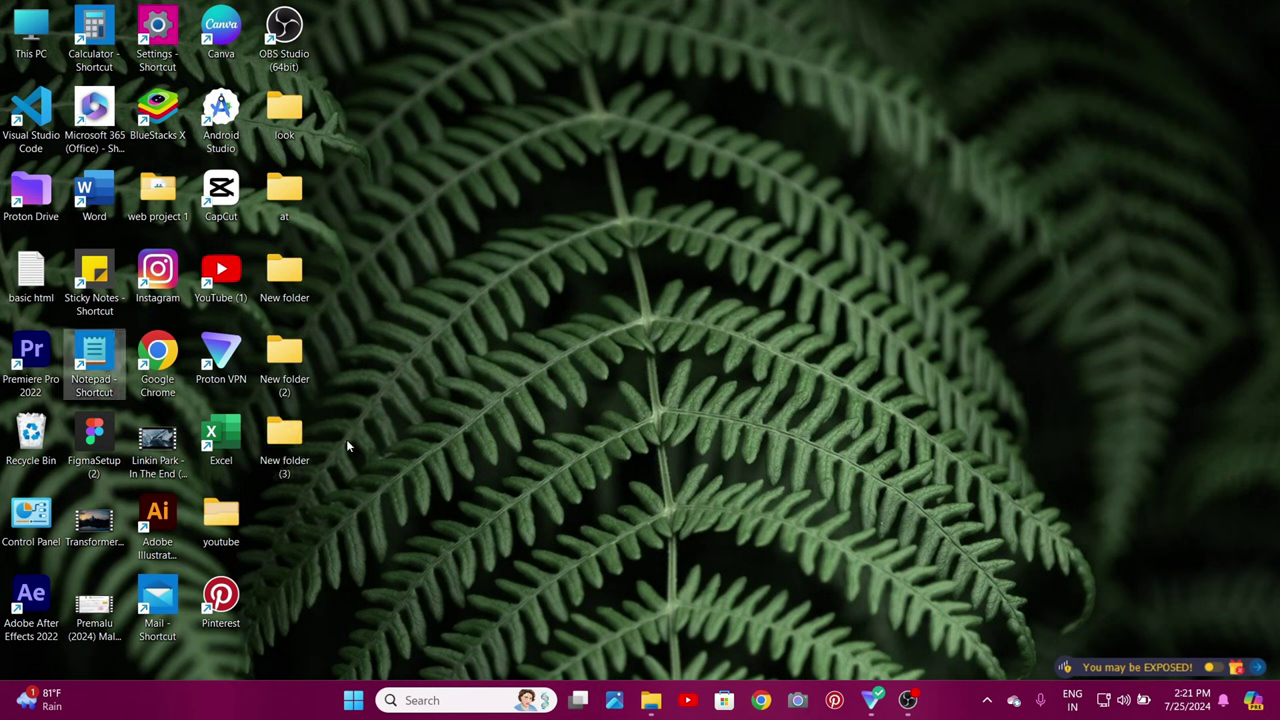
{"action": "key", "text": "ctrl+shift+n"}
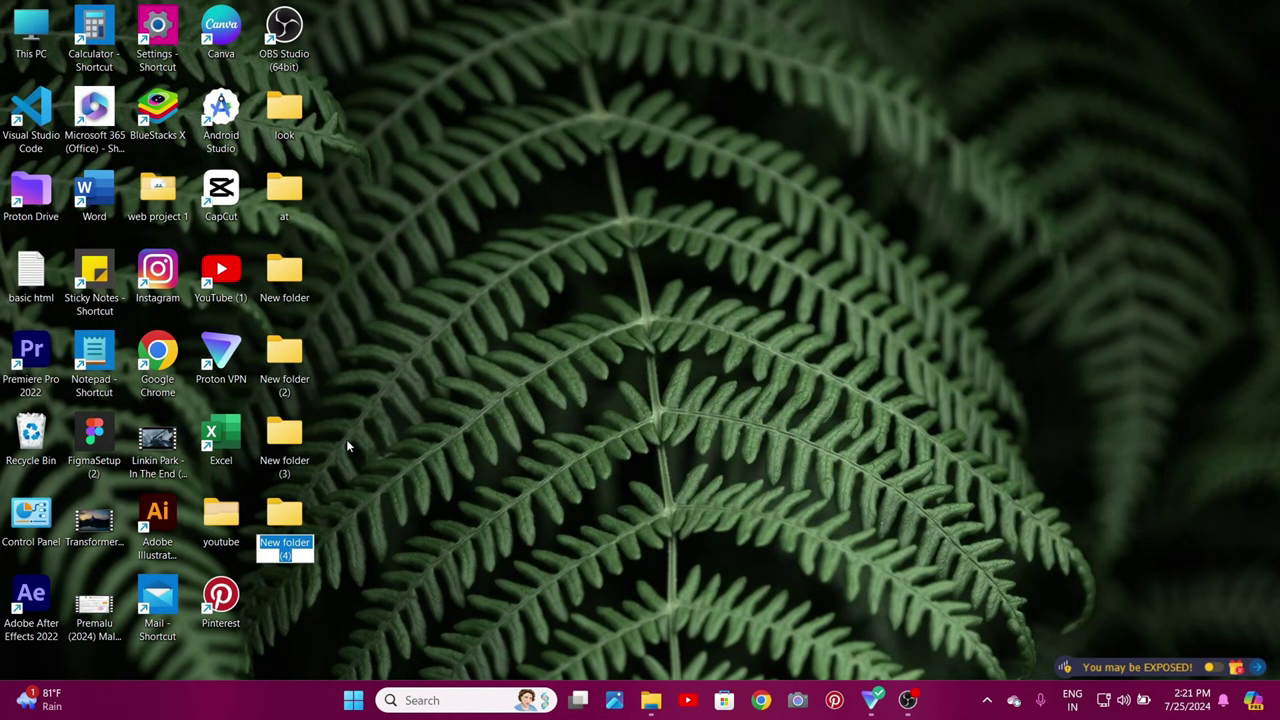
{"action": "left_click", "coordinate": [359, 476]}
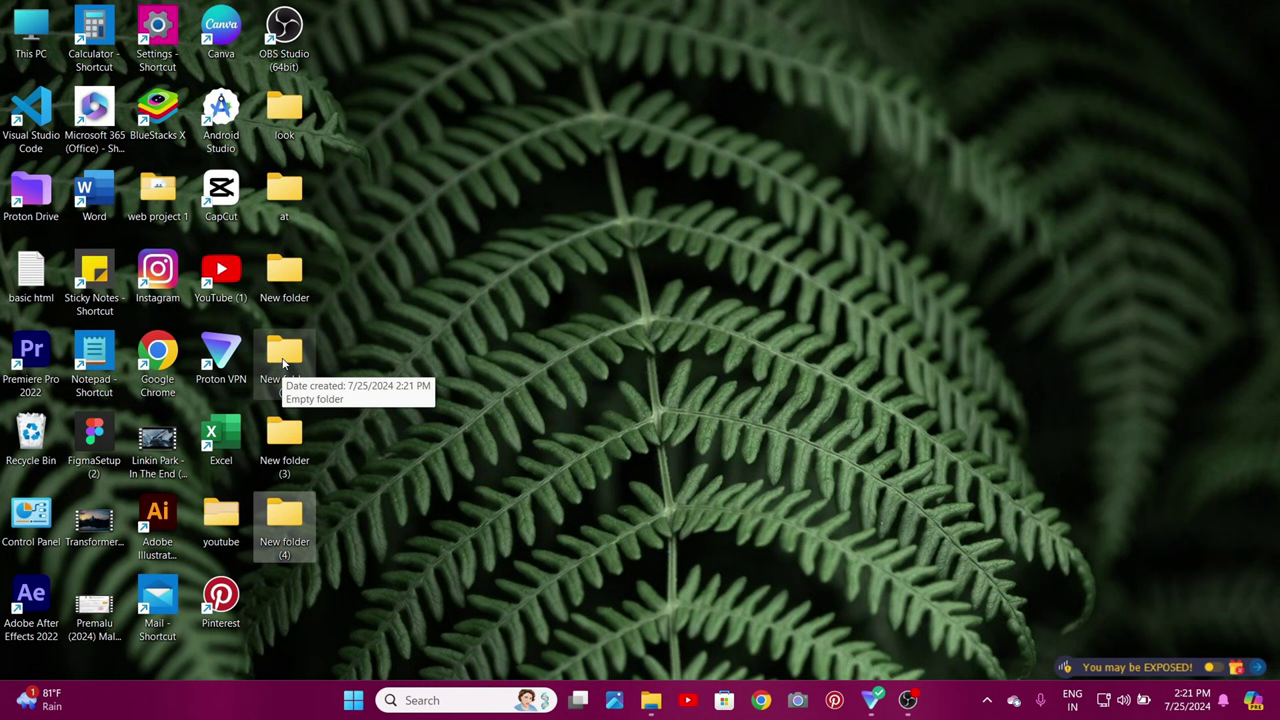
- Show the full set of options for the desktop's "New folder (3)", including Rename, and dismiss it without choosing any
{"action": "left_click", "coordinate": [291, 458]}
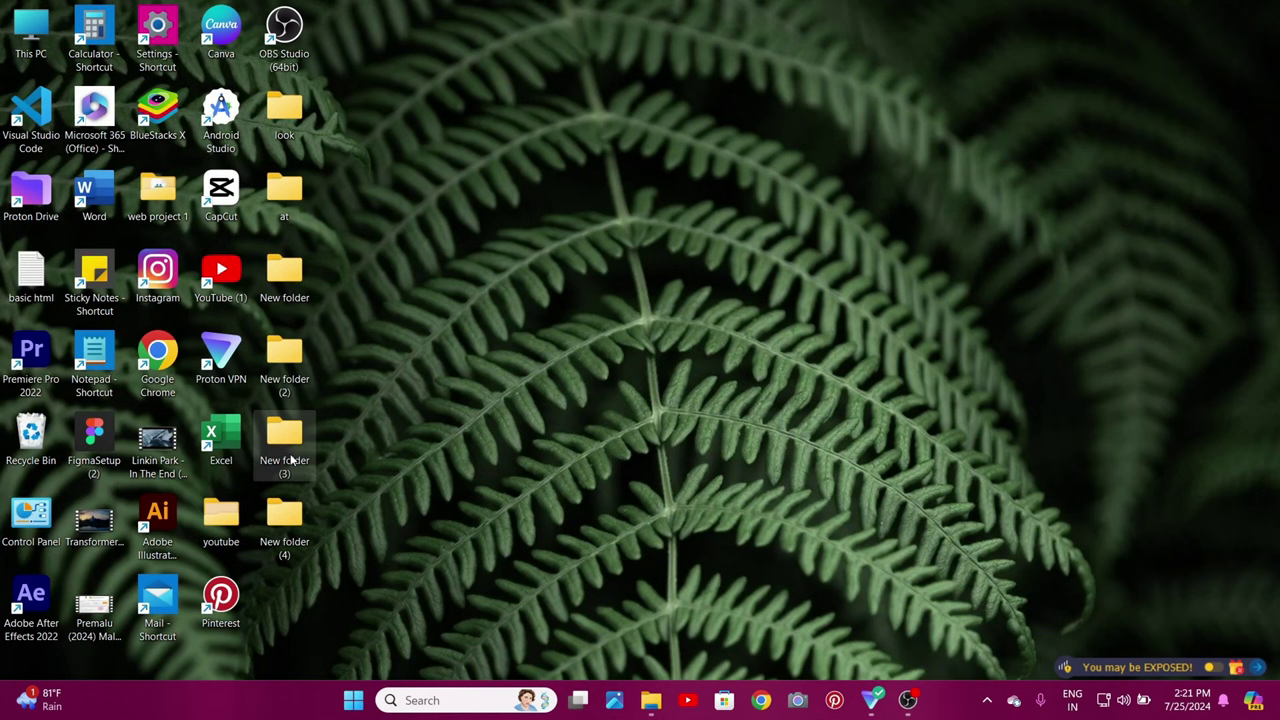
{"action": "key", "text": "f"}
{"action": "right_click", "coordinate": [267, 486]}
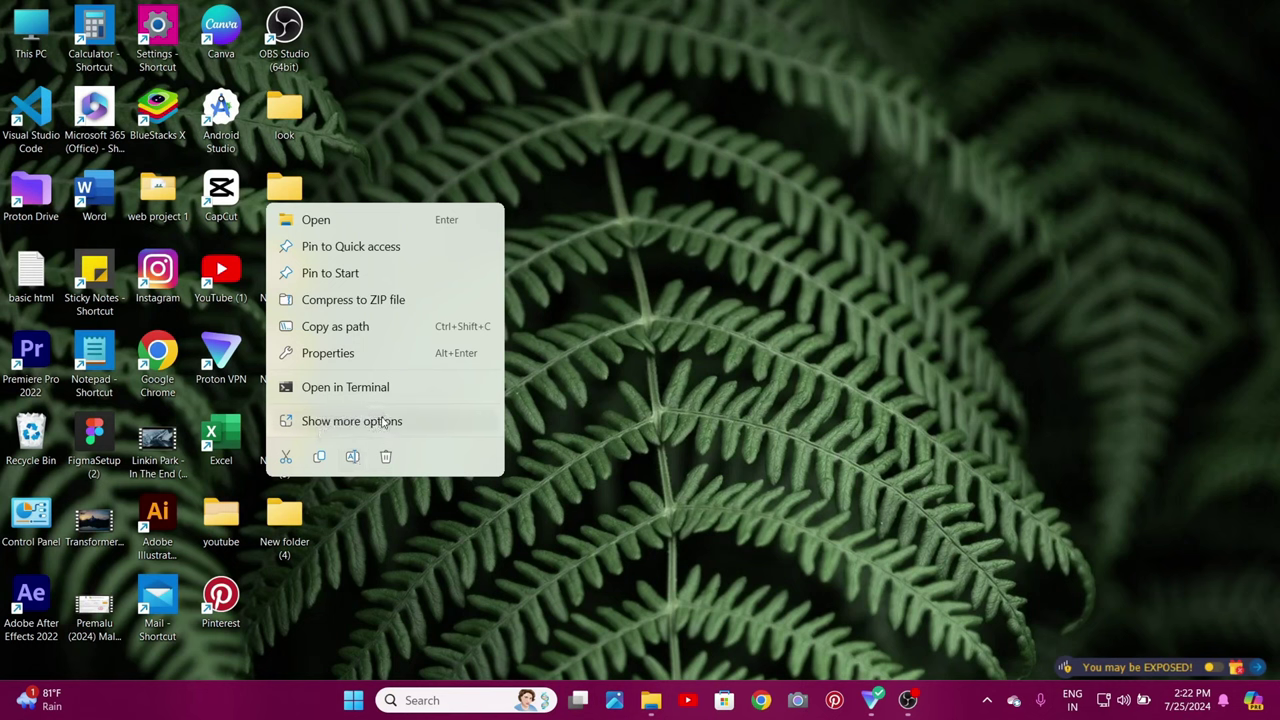
{"action": "left_click", "coordinate": [384, 423]}
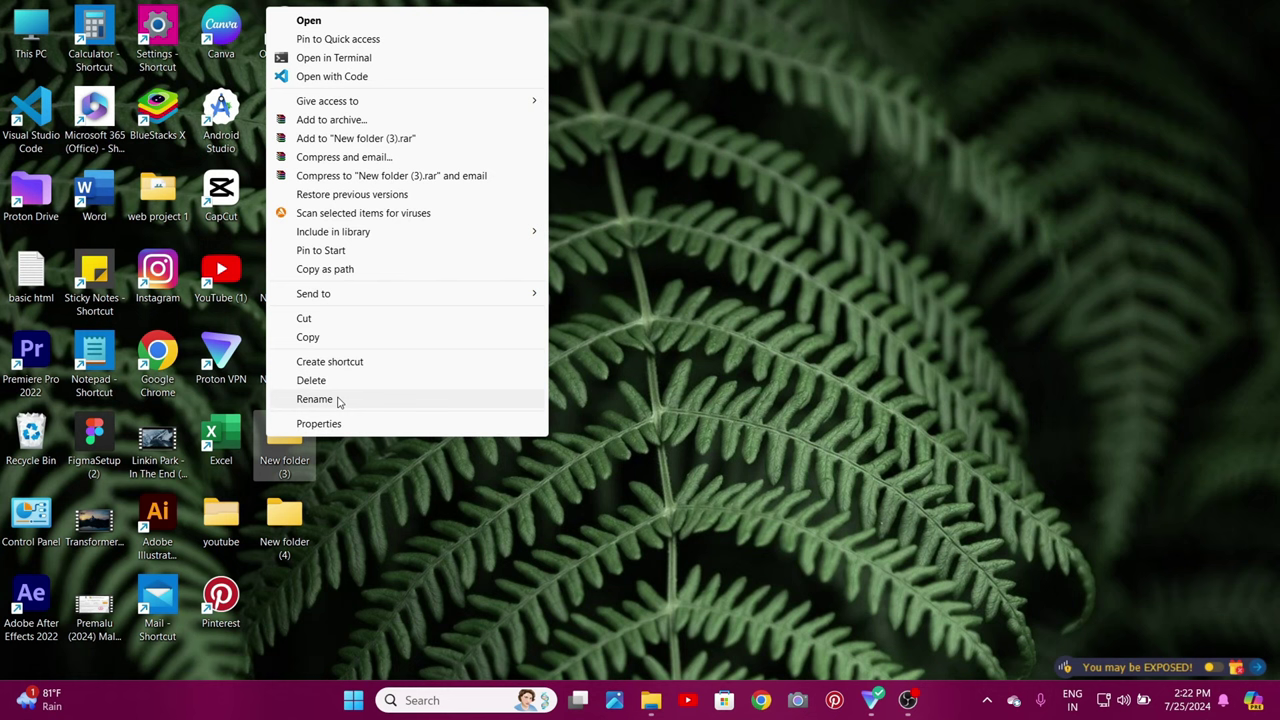
{"action": "left_click", "coordinate": [367, 484]}
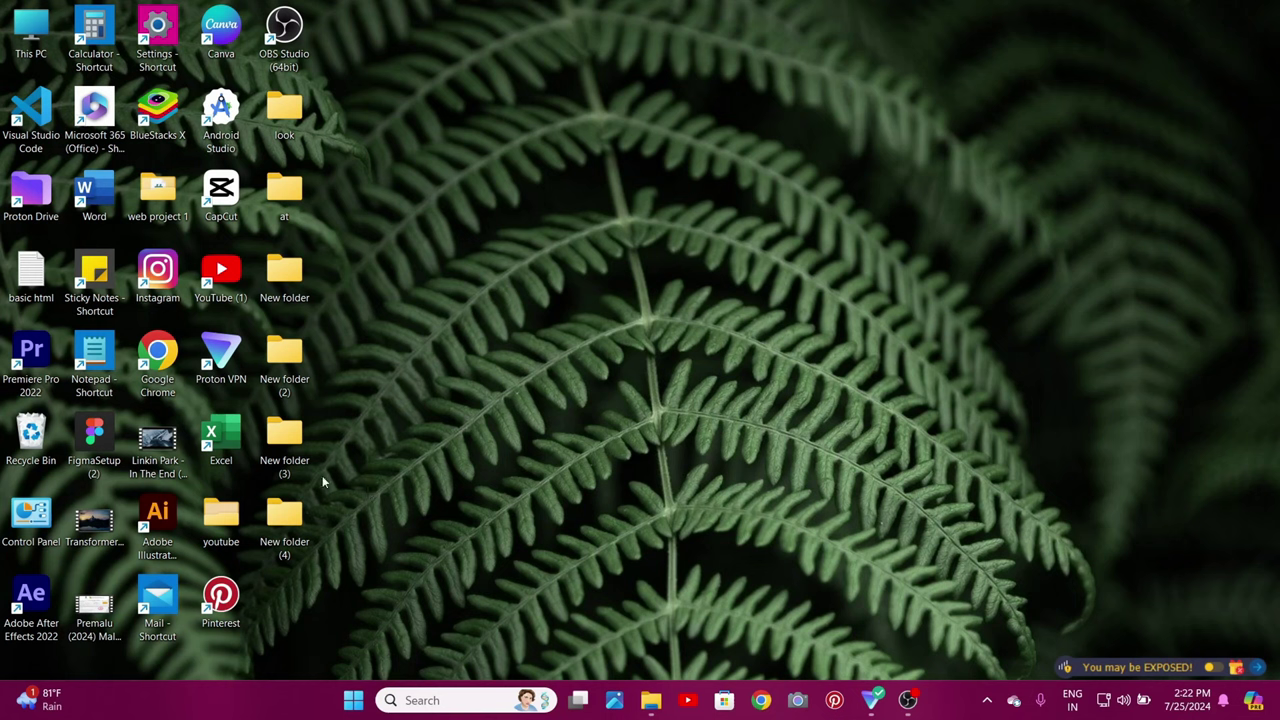
- Delete the unnumbered "New folder" from the desktop
{"action": "right_click", "coordinate": [278, 284]}
{"action": "left_click", "coordinate": [397, 303]}
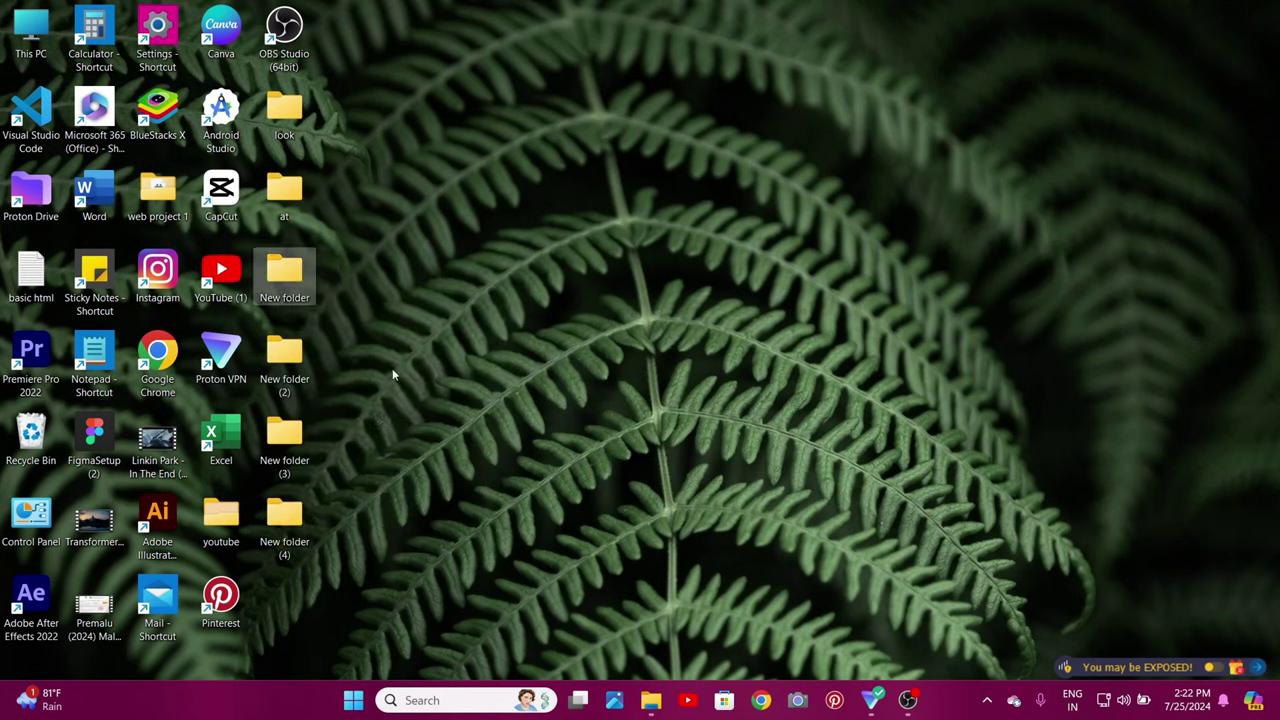
{"action": "key", "text": "Delete"}
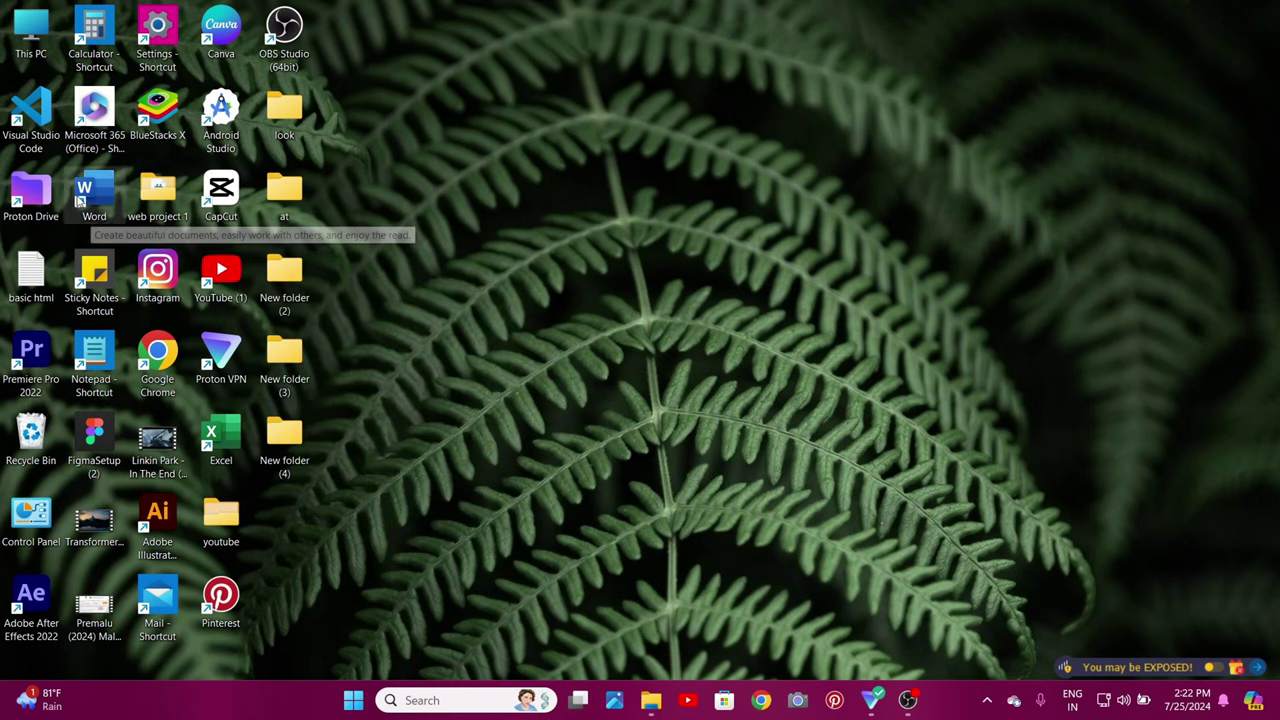
- Open the Desktop folder in File Explorer and create three new folders there, keeping their default names
{"action": "double_click", "coordinate": [44, 38]}
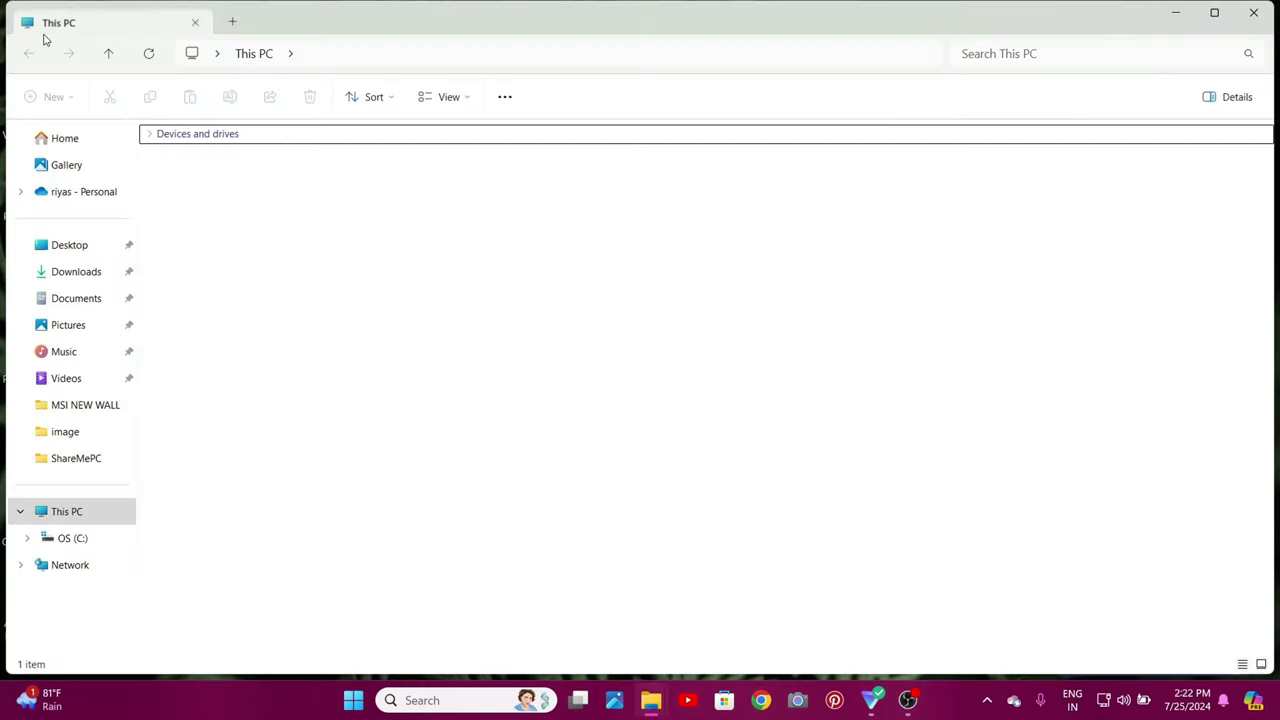
{"action": "left_click", "coordinate": [109, 248]}
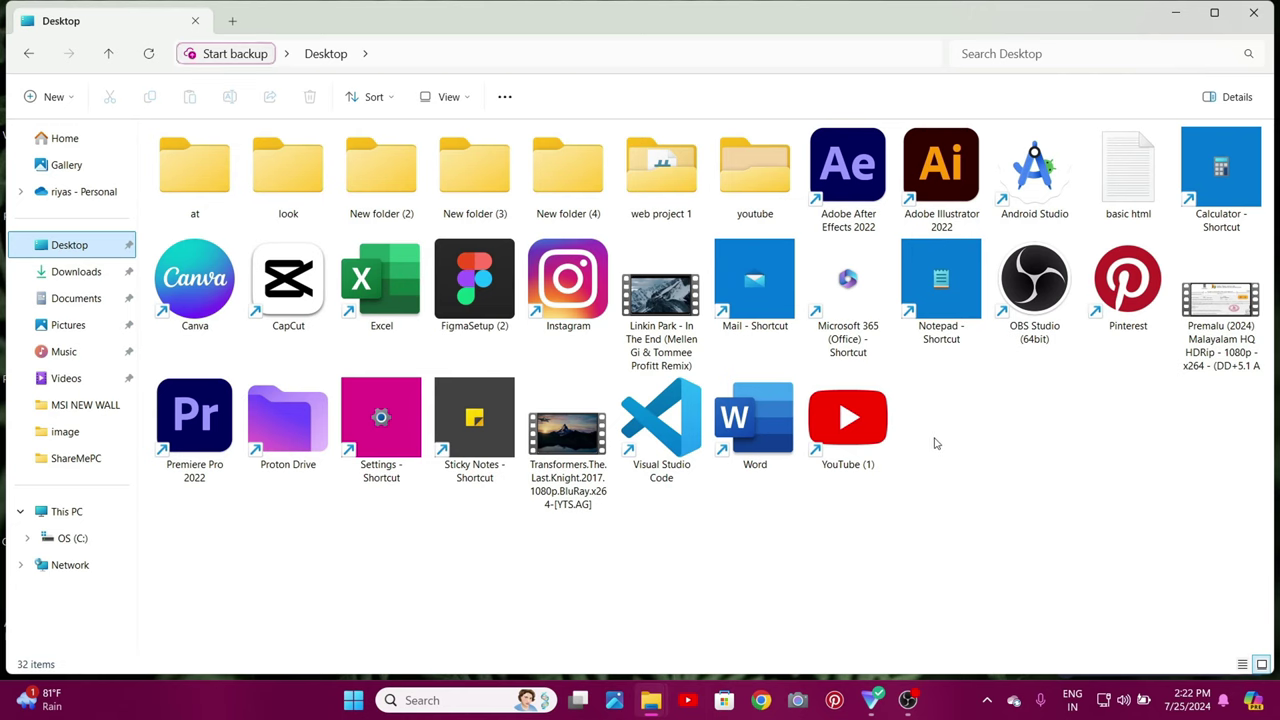
{"action": "key", "text": "ctrl+shift+n"}
{"action": "left_click", "coordinate": [1043, 476]}
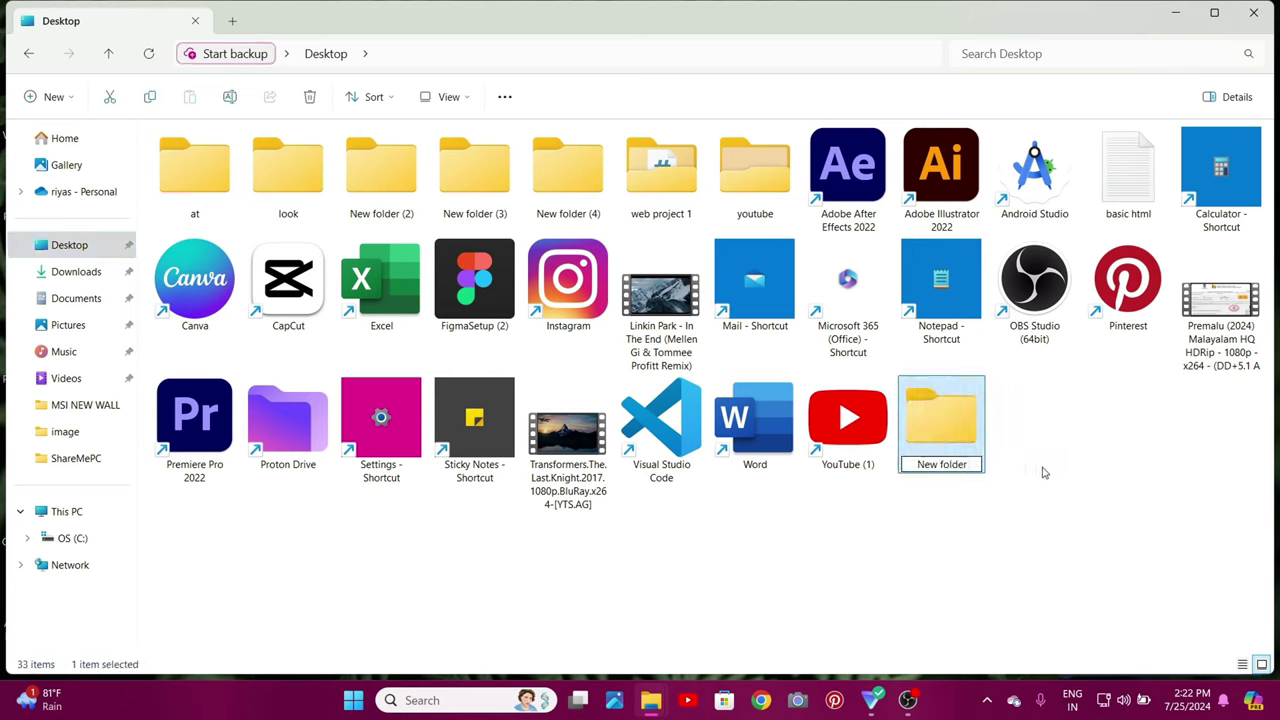
{"action": "key", "text": "ctrl+shift+n"}
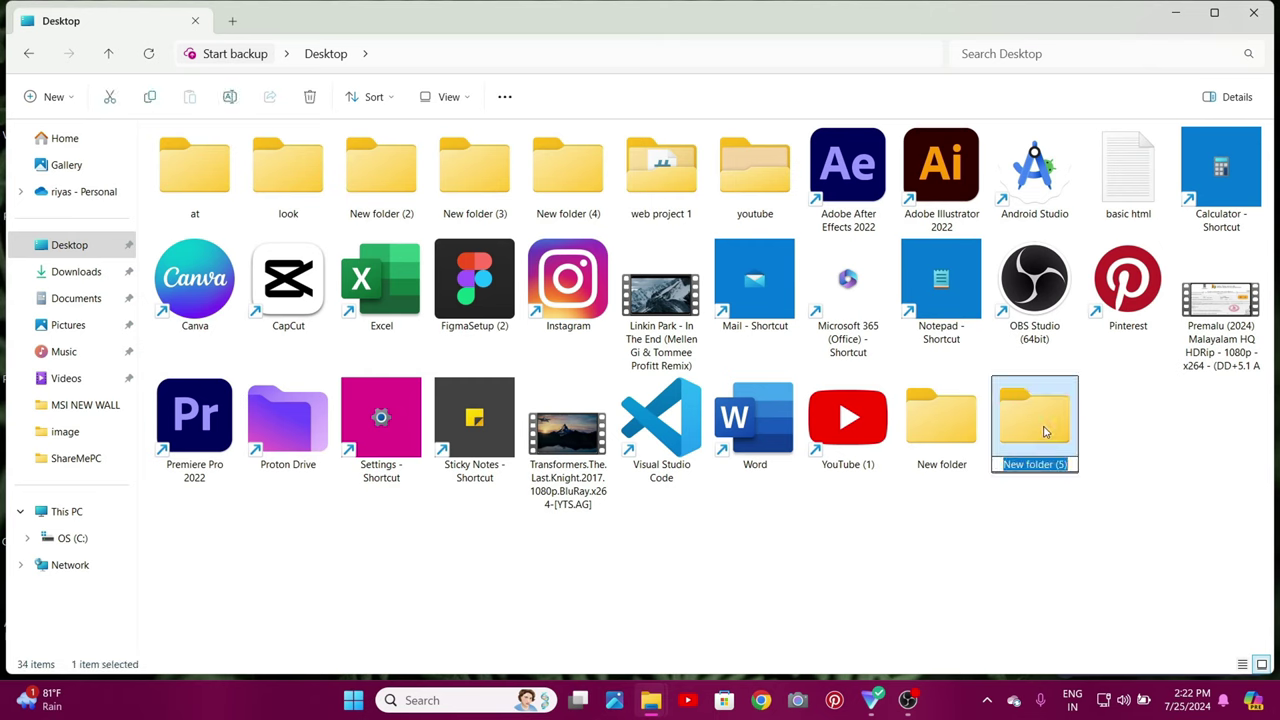
{"action": "left_click", "coordinate": [1147, 461]}
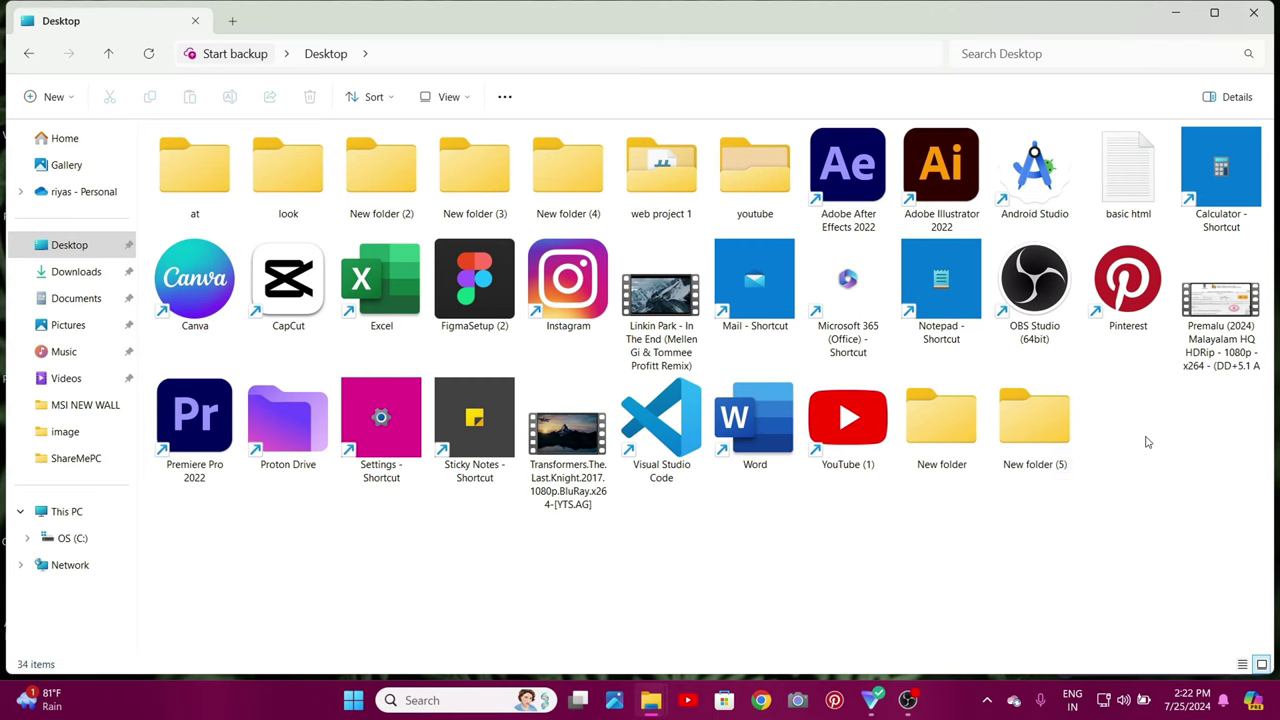
{"action": "key", "text": "ctrl+shift+n"}
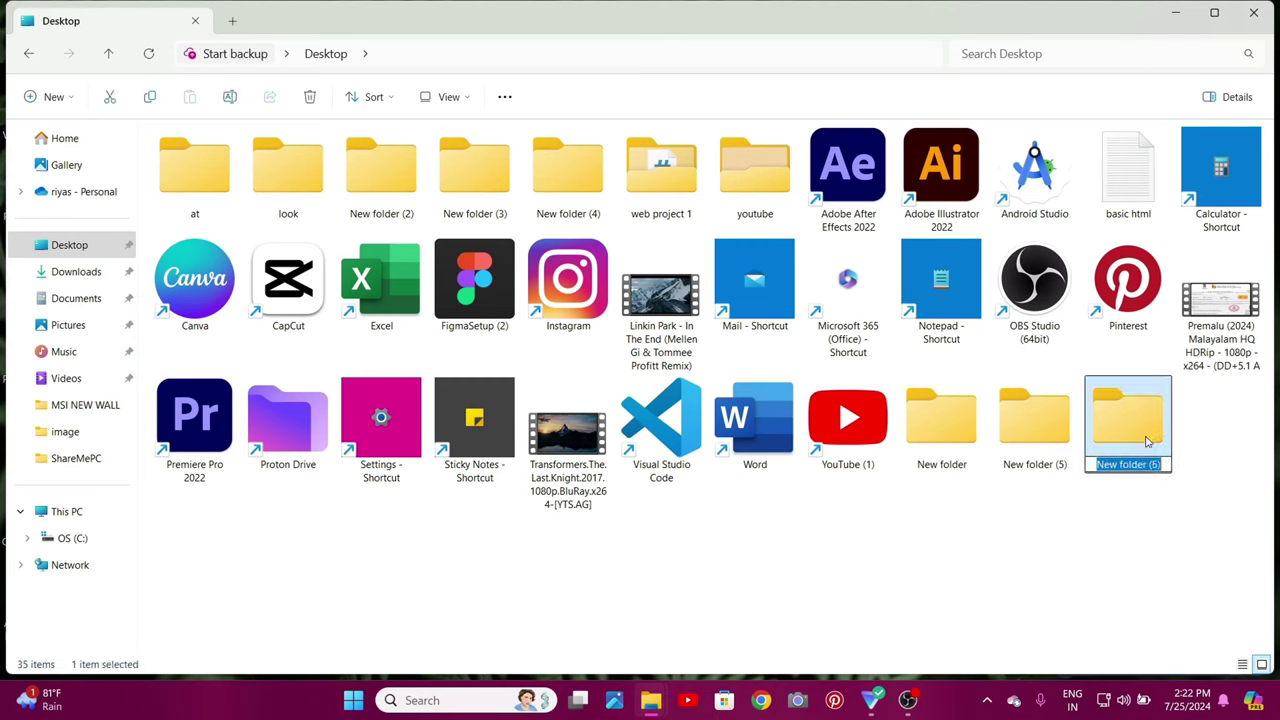
{"action": "left_click", "coordinate": [1127, 551]}
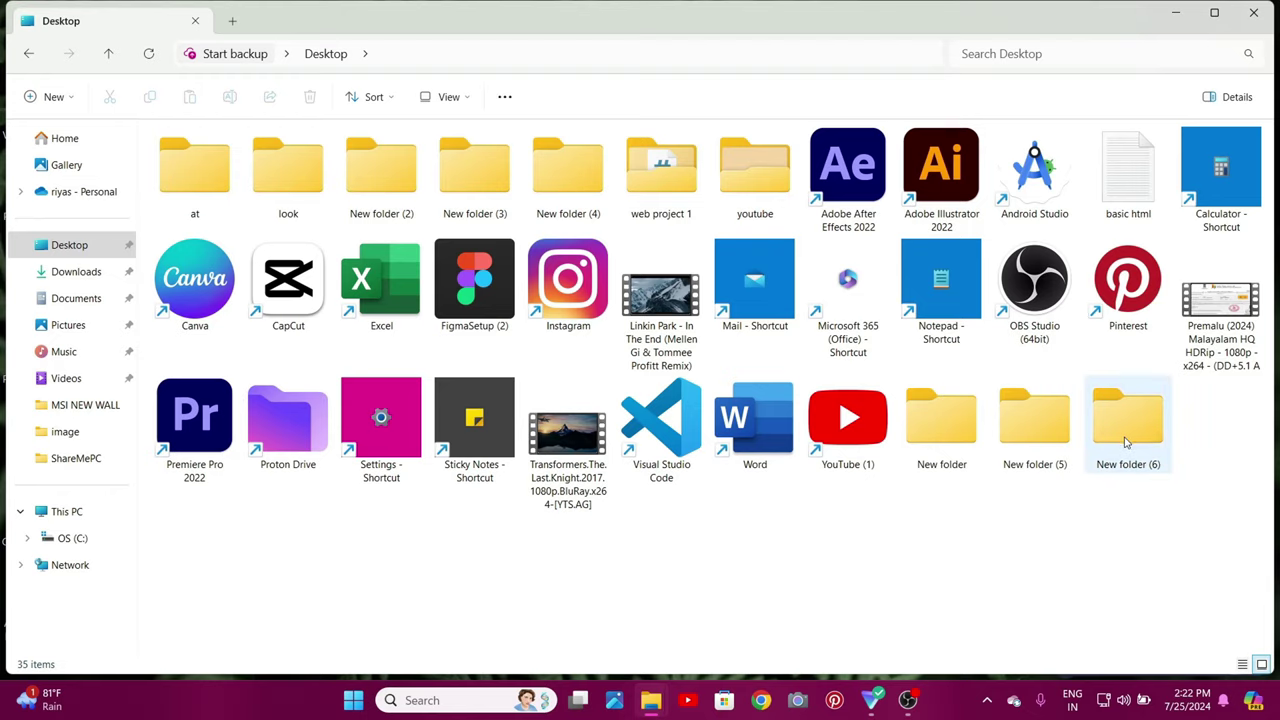
- Create a new folder with the default name inside "New folder (6)" and open the nested folder
{"action": "double_click", "coordinate": [1125, 441]}
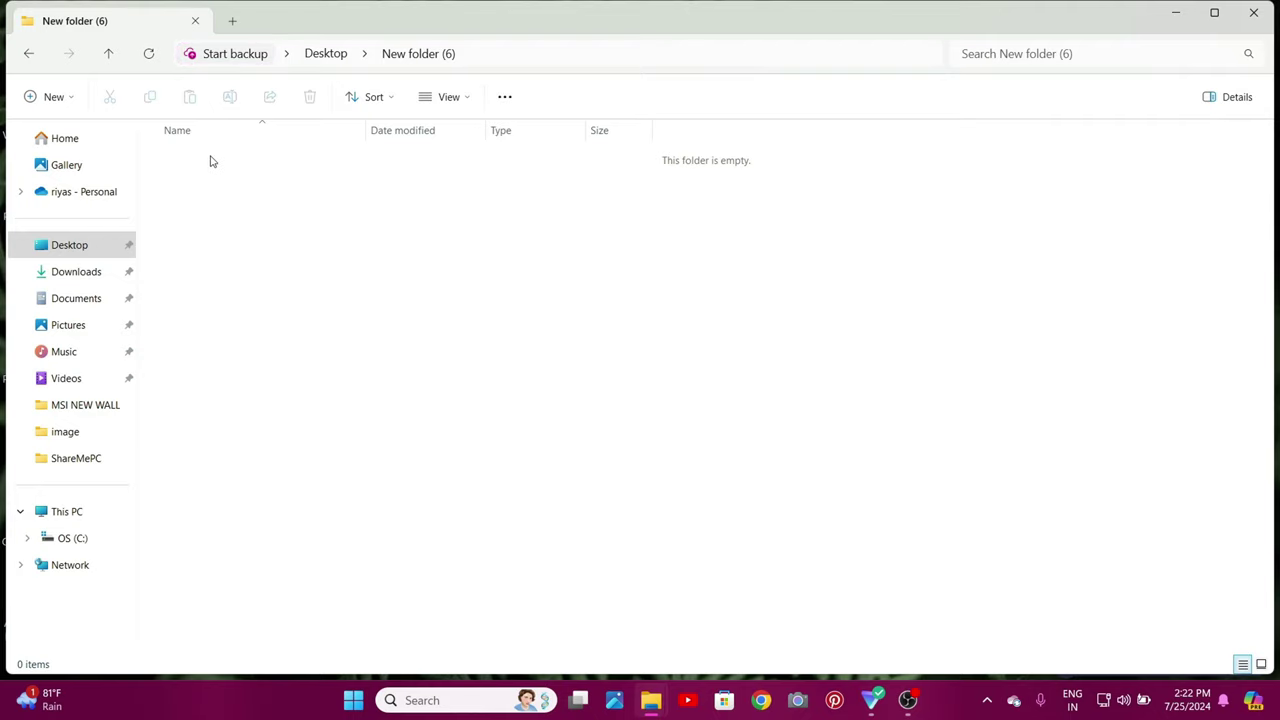
{"action": "key", "text": "ctrl+shift+n"}
{"action": "left_click", "coordinate": [250, 236]}
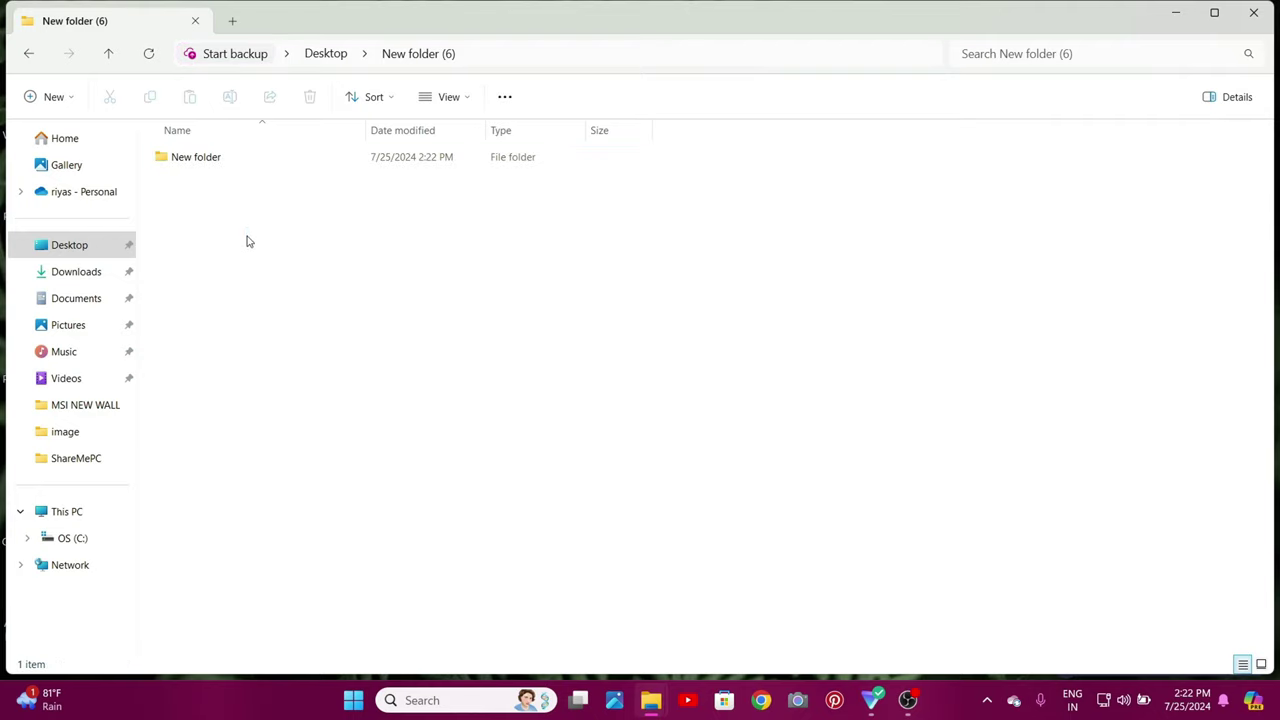
{"action": "double_click", "coordinate": [209, 160]}
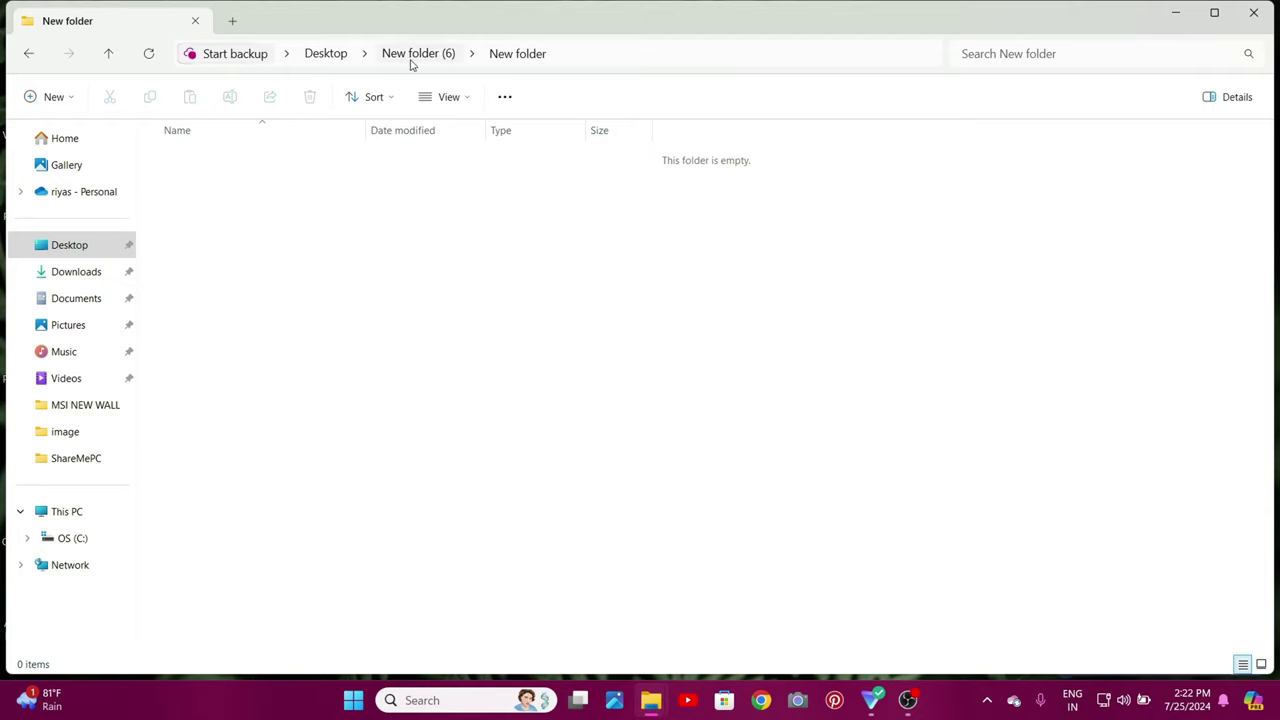